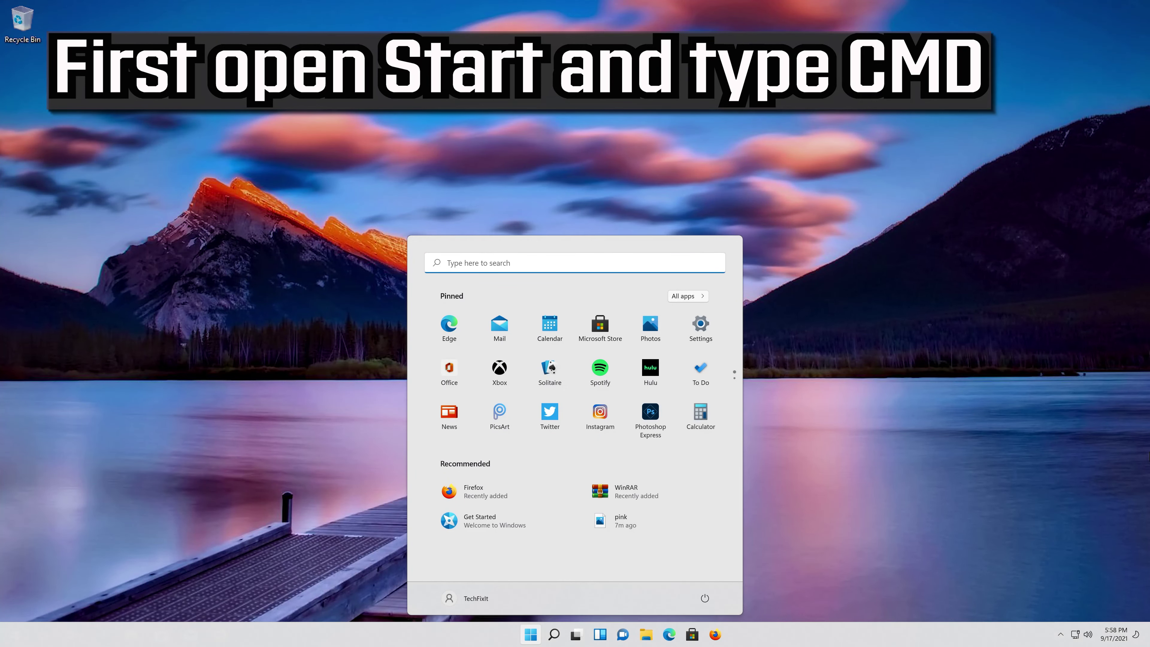
# Search the Start menu for cmd and launch Command Prompt from the results.
pyautogui.write('cmd')
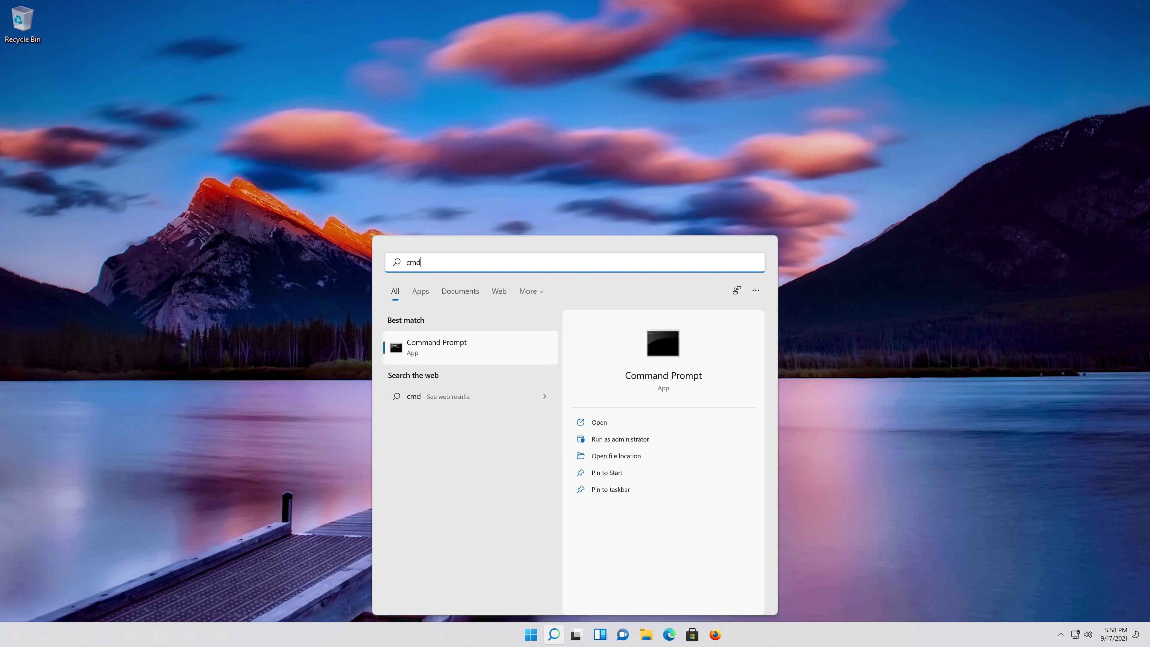
pyautogui.press('Return')
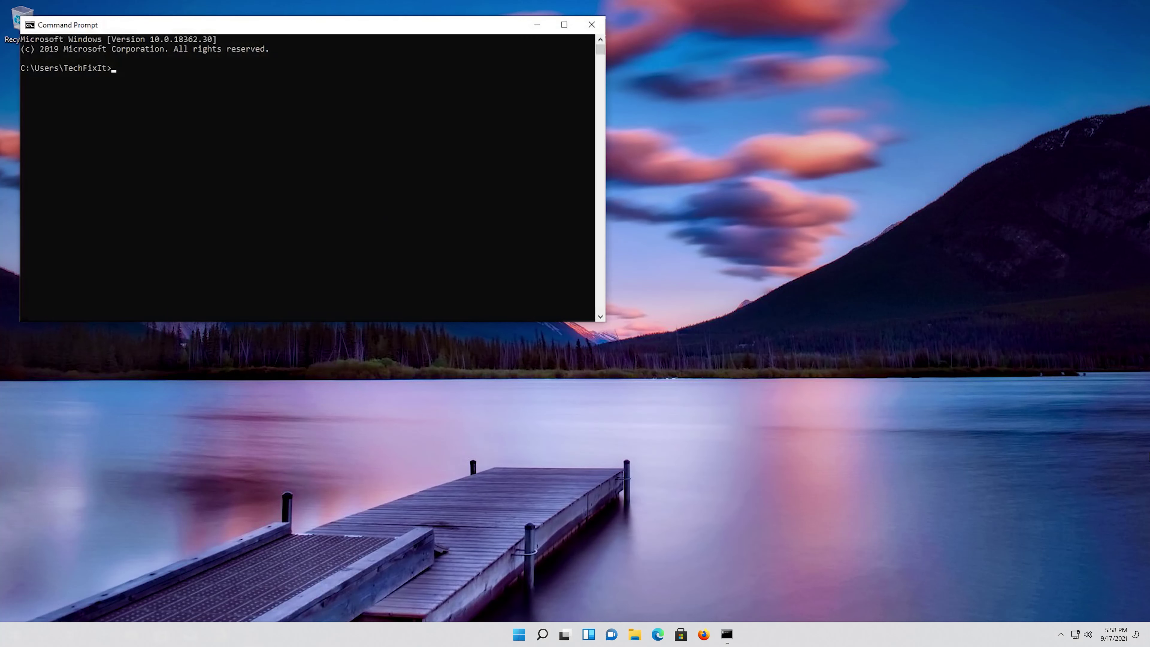
# Enter devmgmt.msc at the command prompt to start Device Manager.
pyautogui.write('dev')
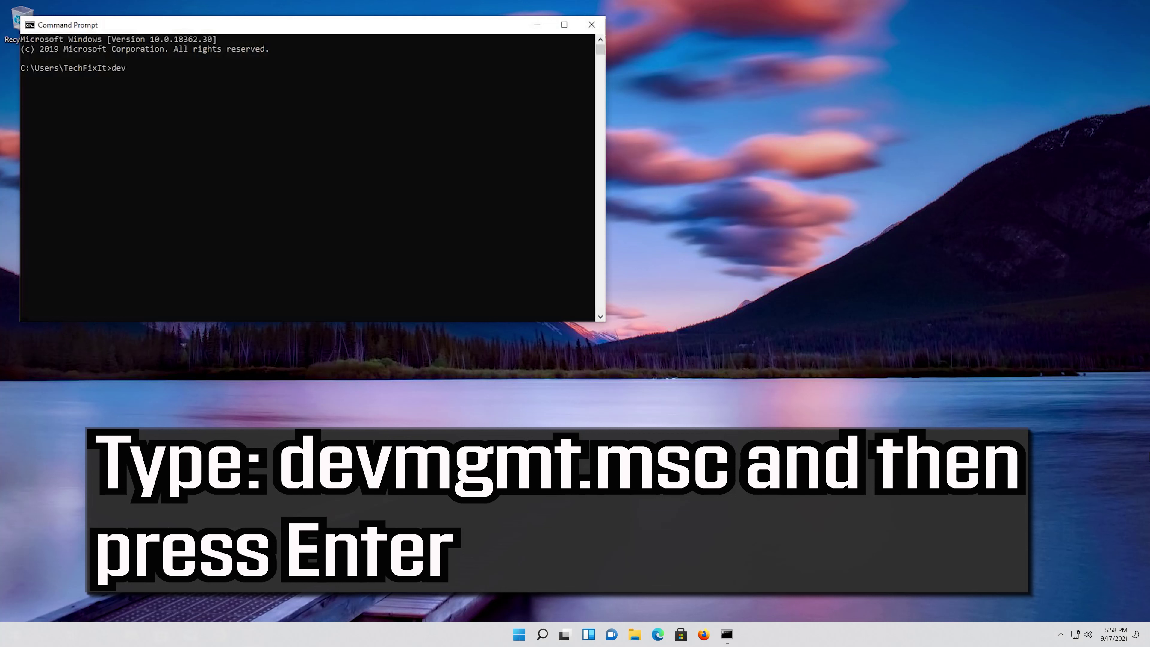
pyautogui.write('mgmt.')
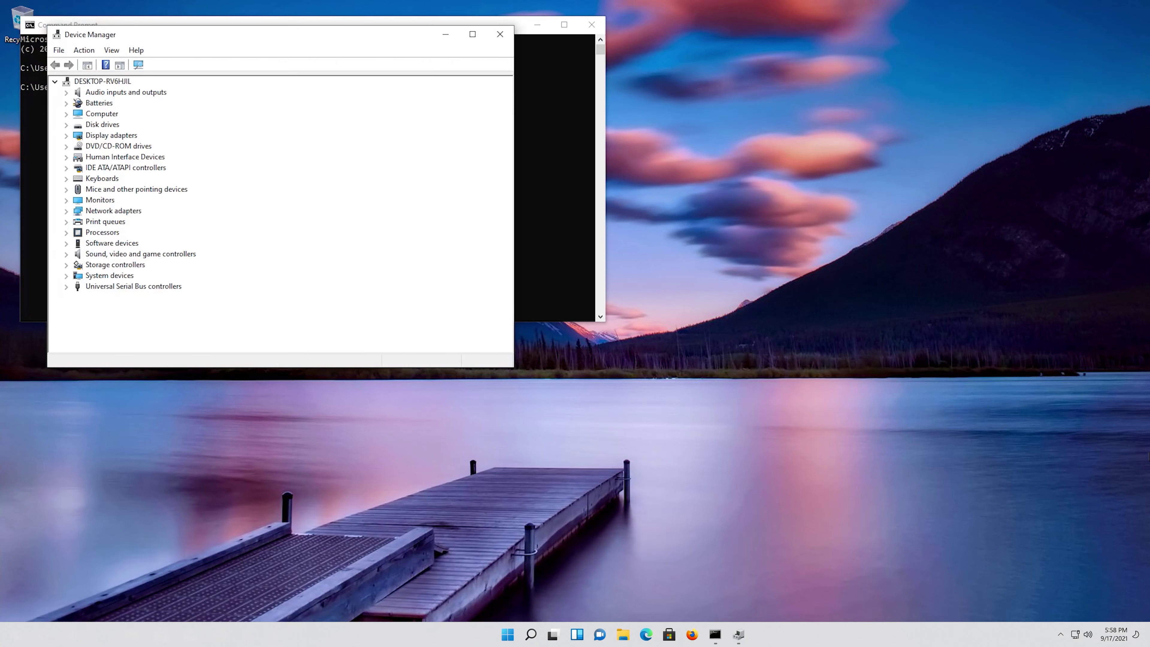
# Expand Mice and other pointing devices and select Microsoft PS/2 Mouse.
pyautogui.press('Tab')
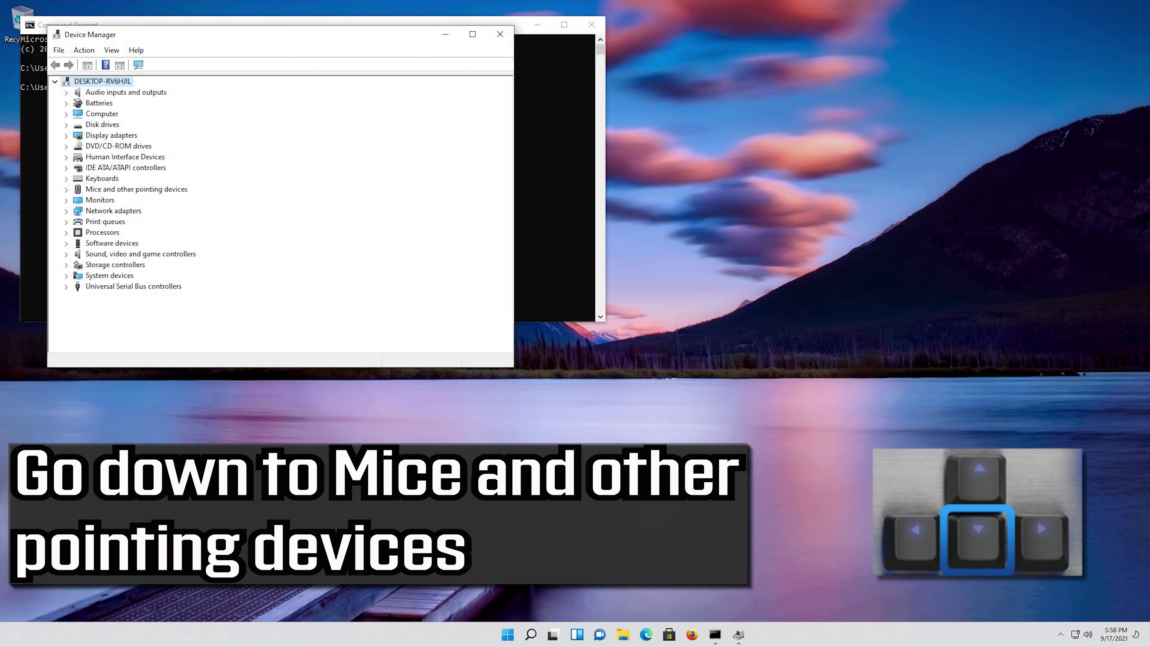
pyautogui.press('Down')
pyautogui.press('Down')
pyautogui.press('Down')
pyautogui.press('Down')
pyautogui.press('Down')
pyautogui.press('Down')
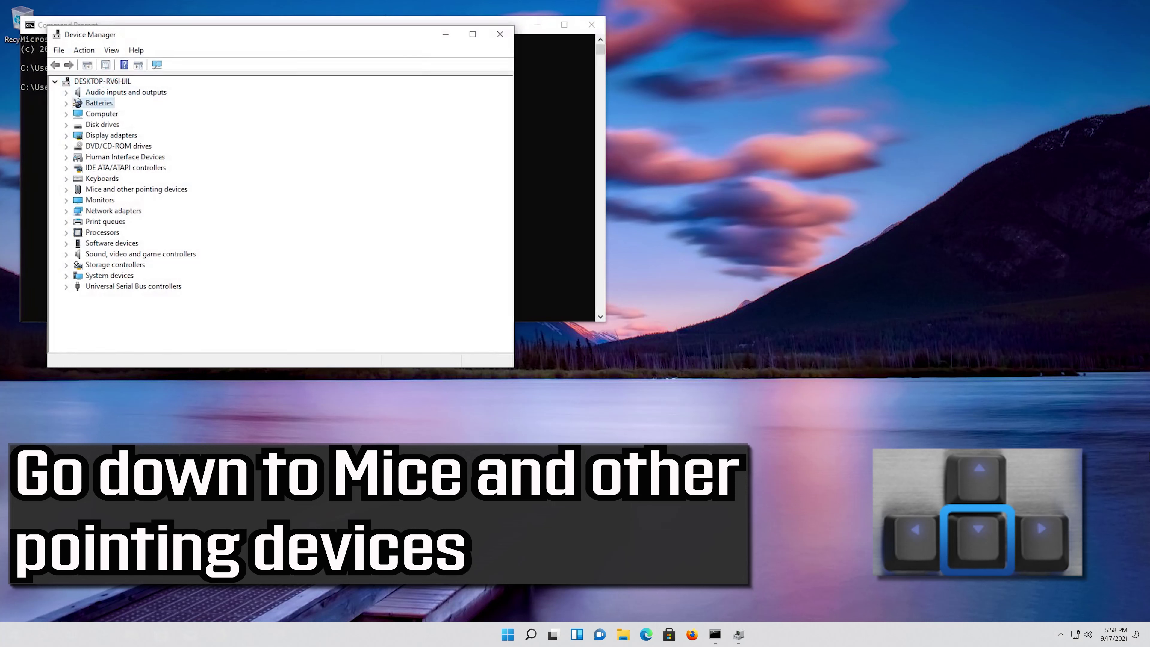
pyautogui.press('Down')
pyautogui.press('Down')
pyautogui.press('Down')
pyautogui.press('Down')
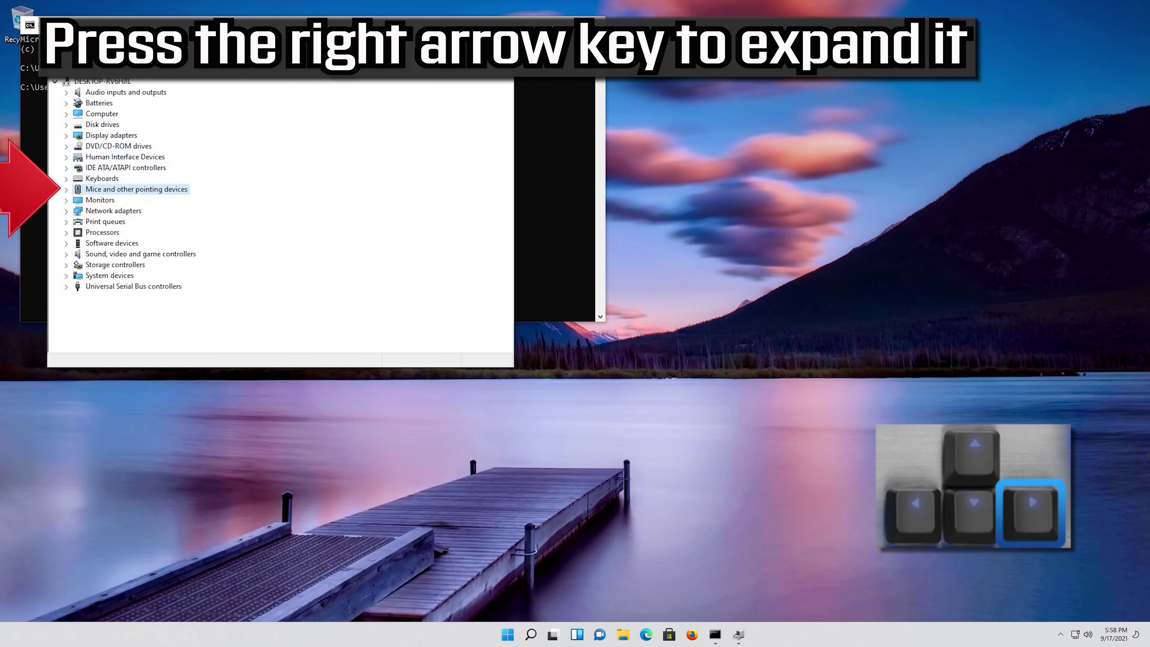
pyautogui.press('Right')
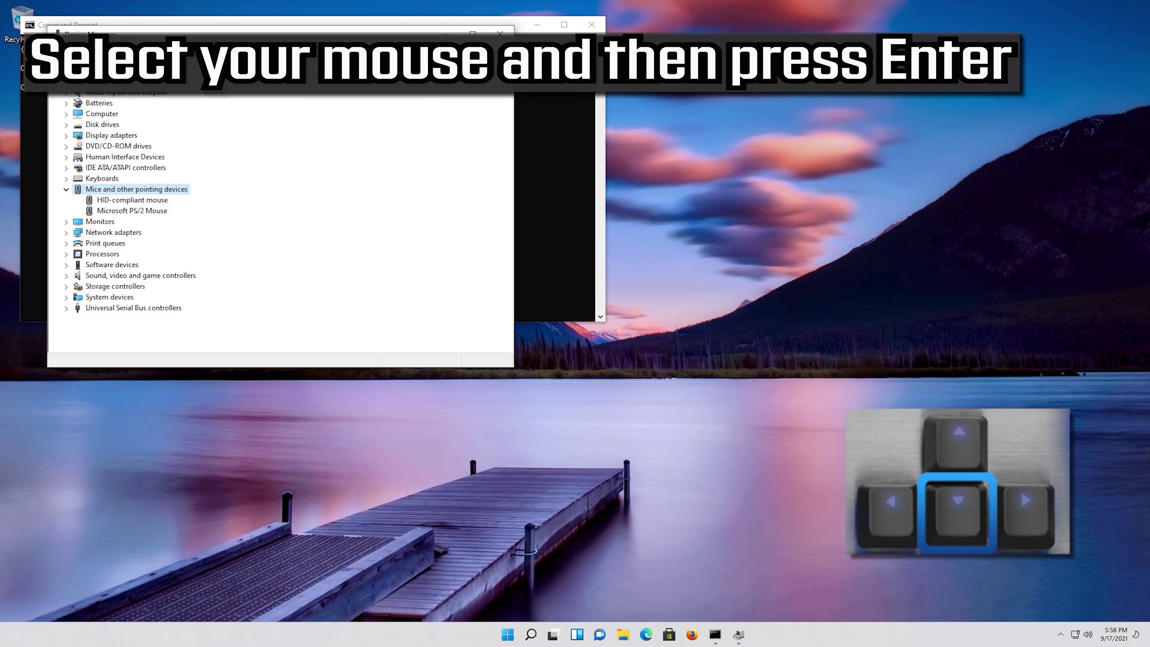
pyautogui.press('Down')
pyautogui.press('Down')
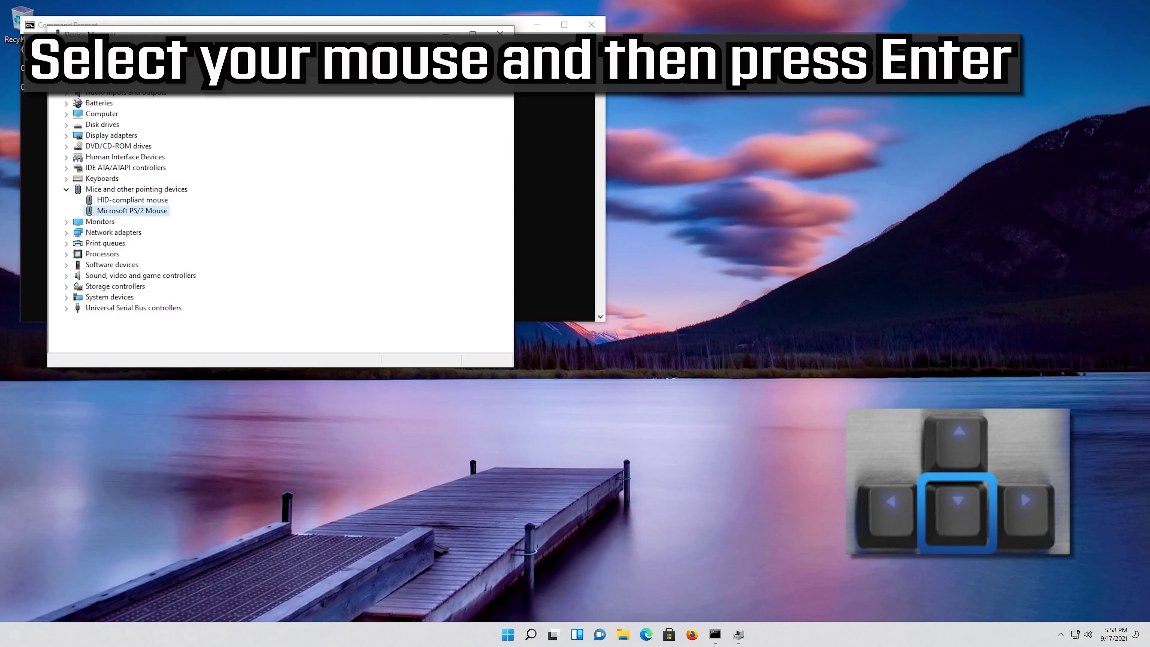
# Open the Microsoft PS/2 Mouse properties and start Update Driver from its Driver tab.
pyautogui.press('Return')
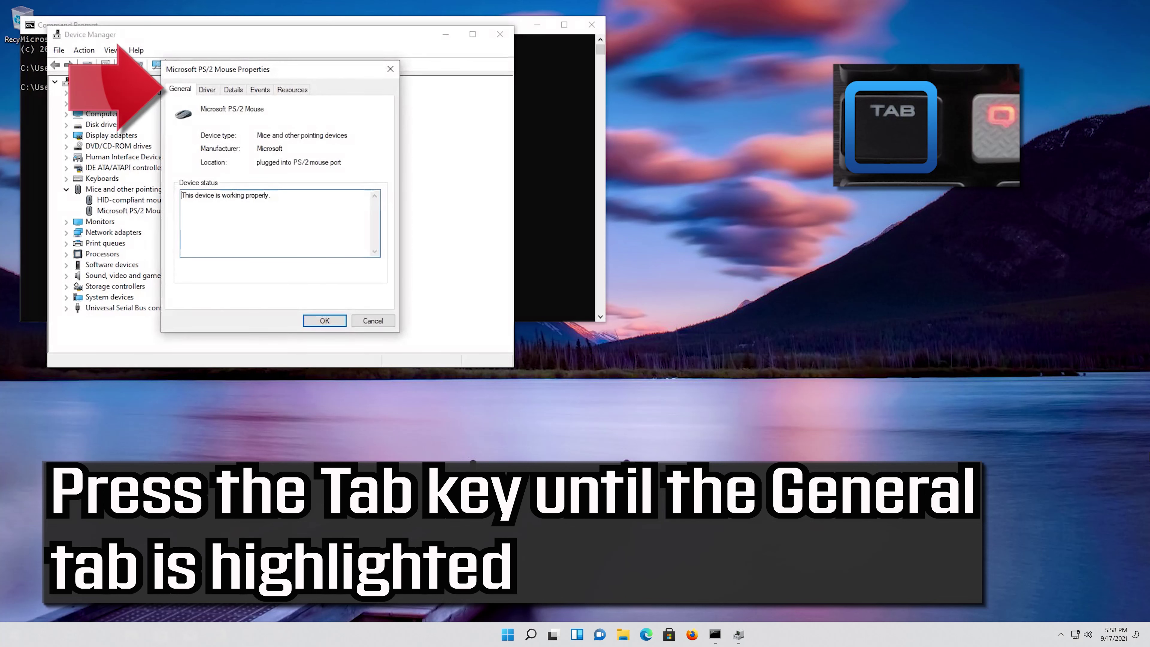
pyautogui.press('Tab')
pyautogui.press('Tab')
pyautogui.press('Tab')
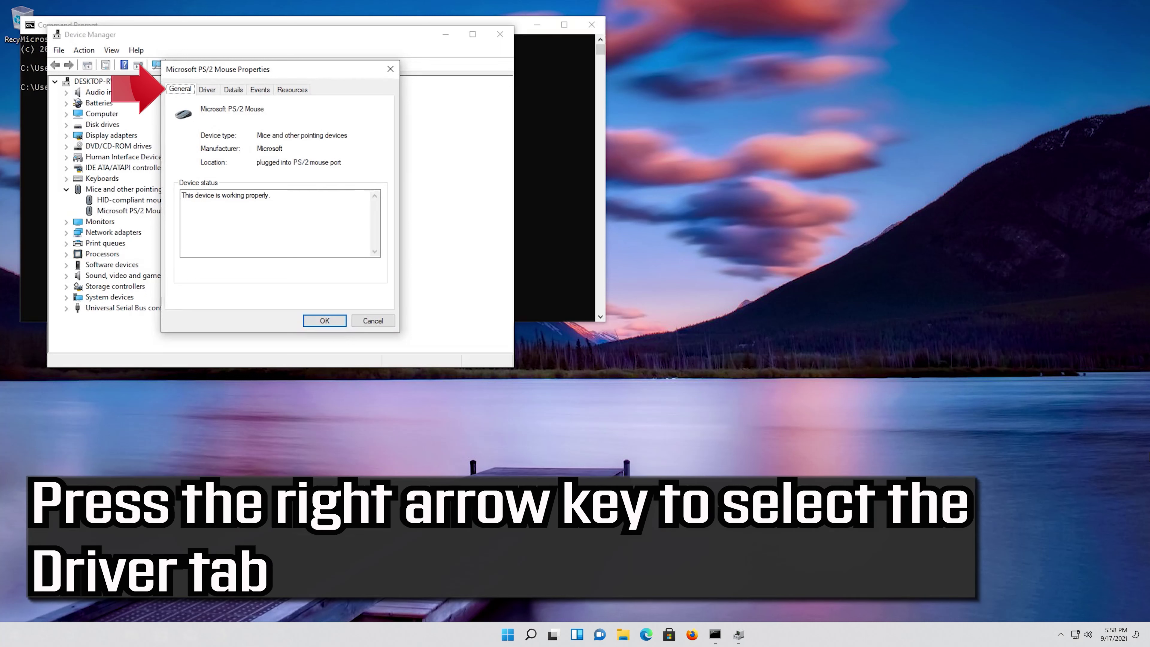
pyautogui.press('Right')
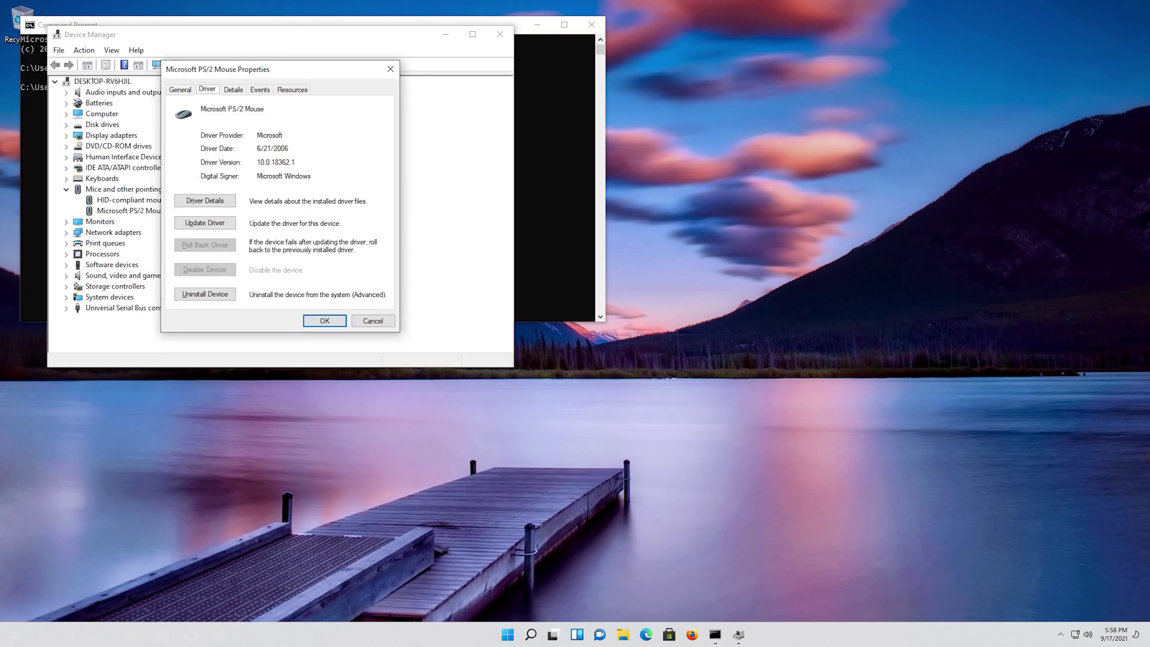
pyautogui.press('Tab')
pyautogui.press('Down')
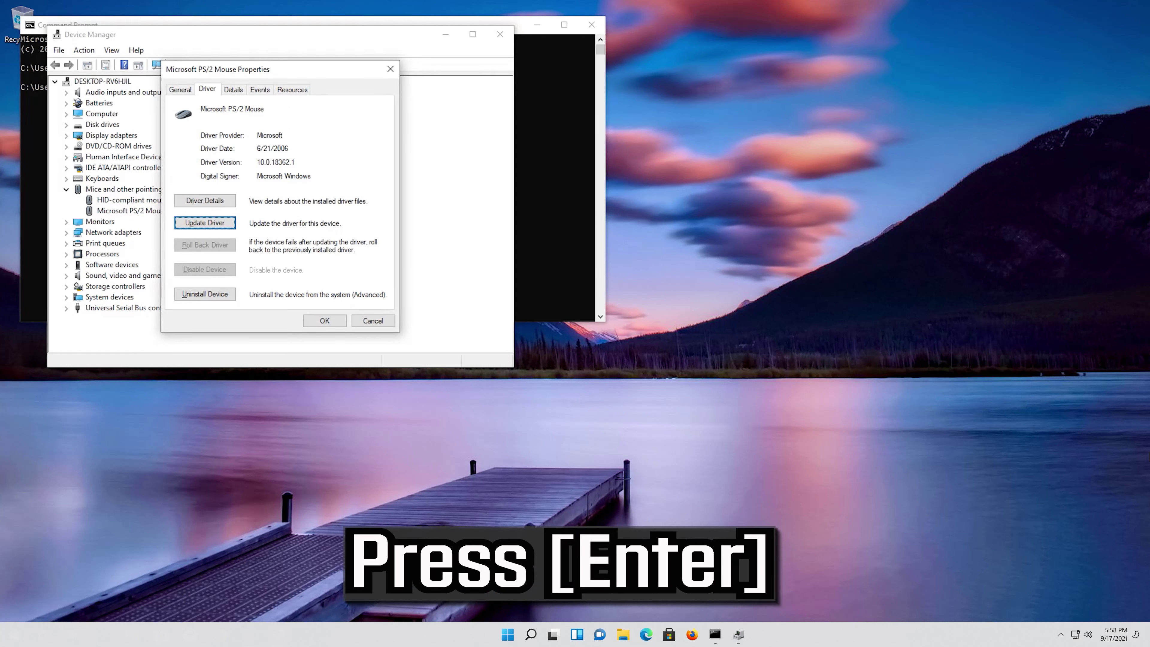
pyautogui.press('Return')
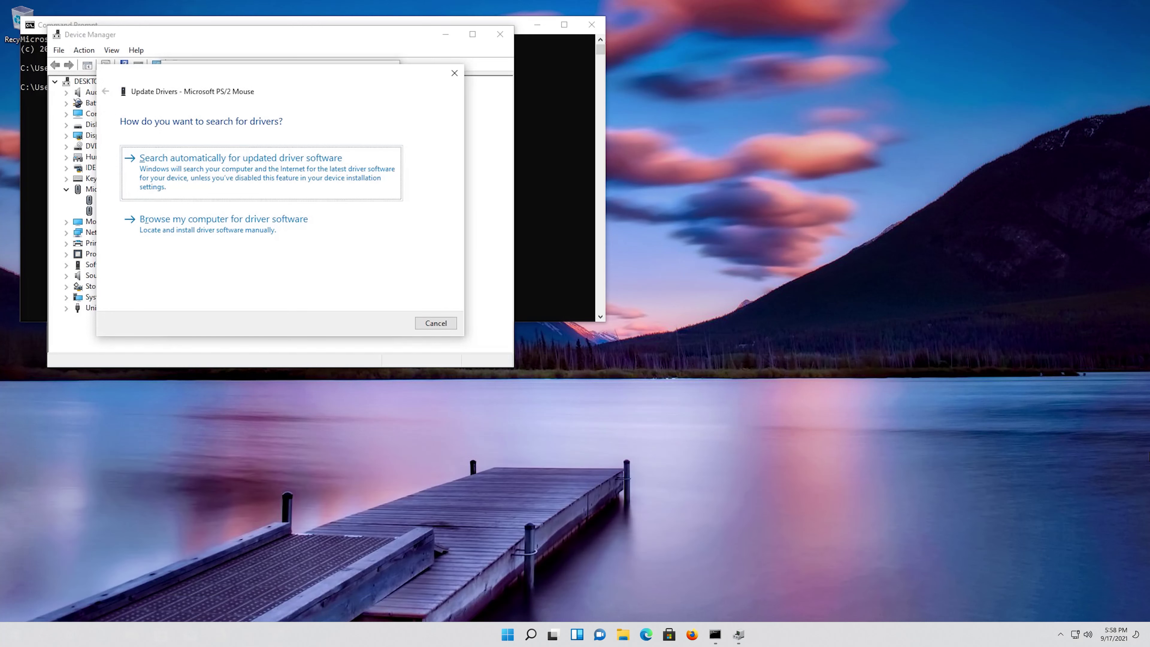
# Let Windows search automatically for updated Microsoft PS/2 Mouse driver software.
pyautogui.press('Return')
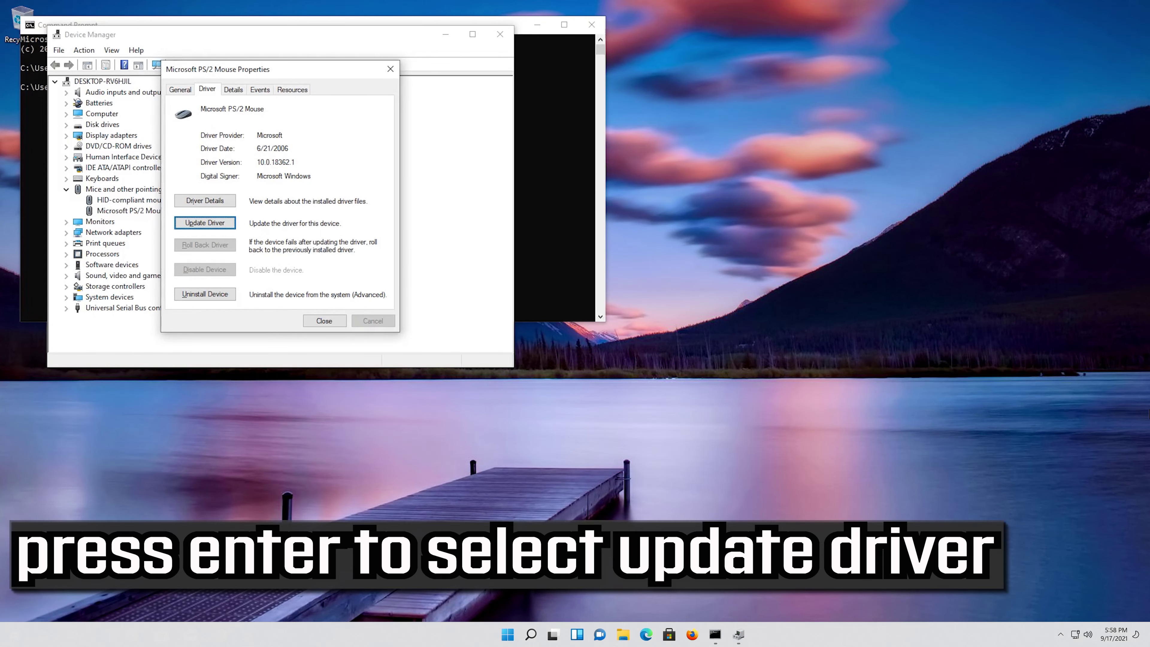
# Restart the driver update, browse the computer, and pick from the list of available drivers.
pyautogui.press('Return')
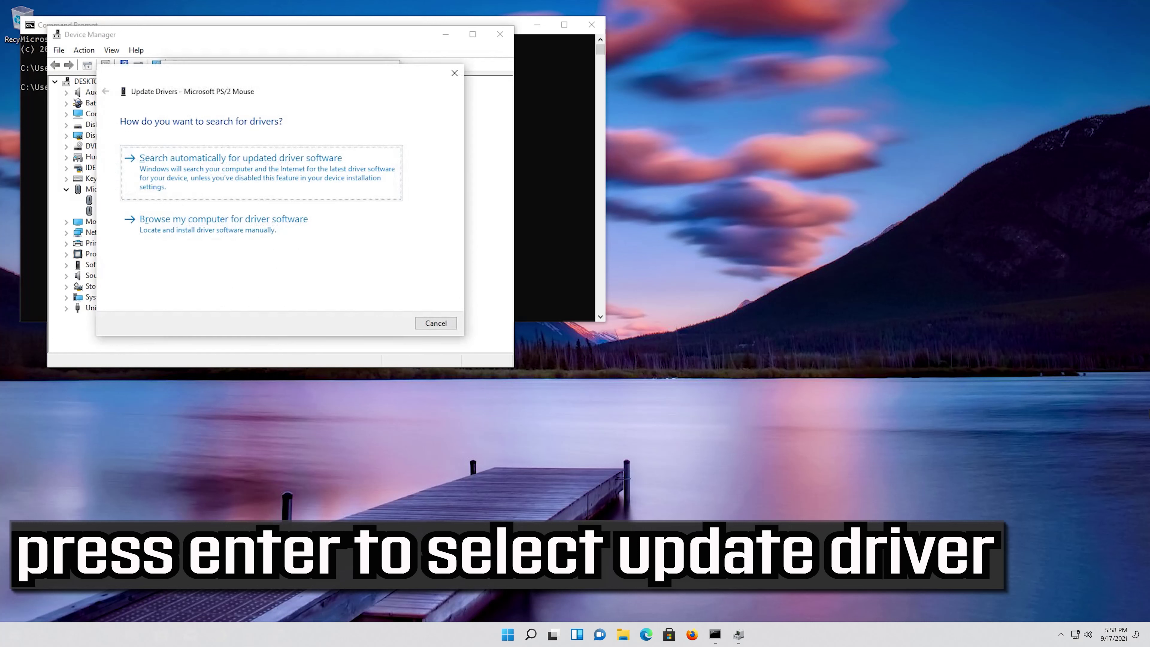
pyautogui.press('Tab')
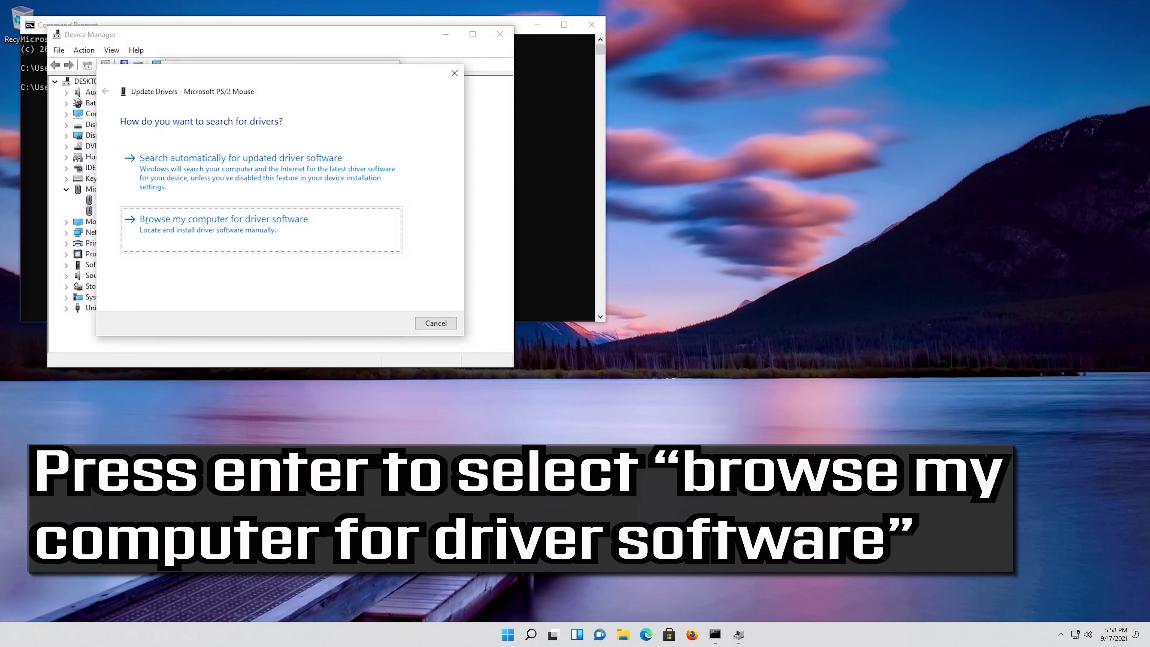
pyautogui.press('Return')
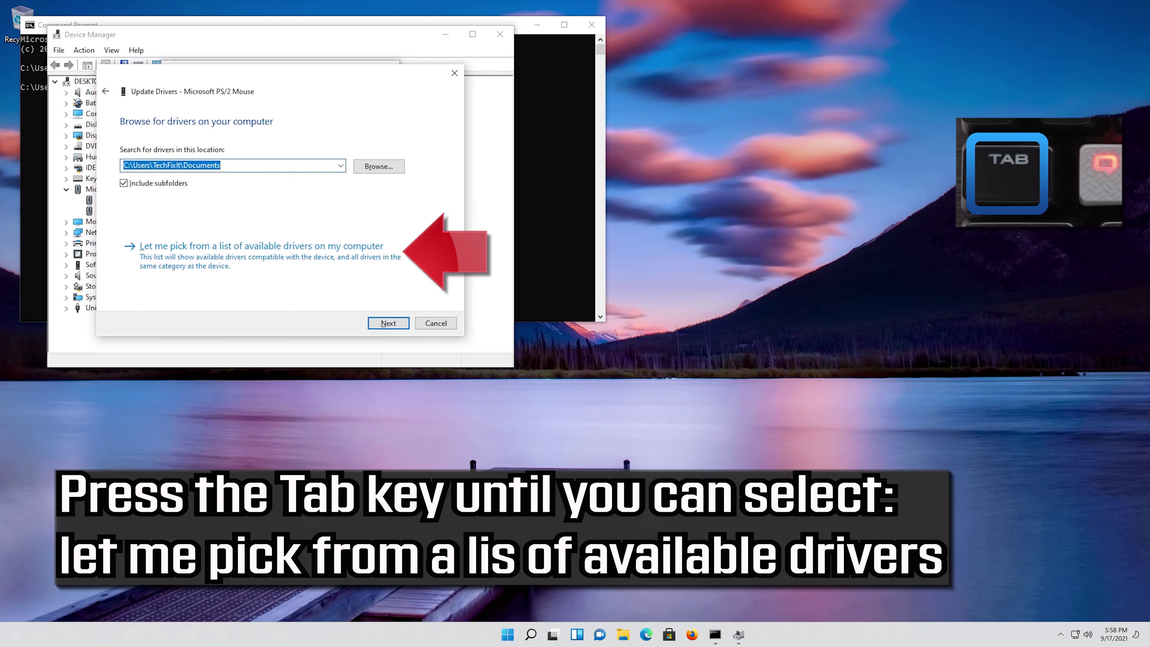
pyautogui.press('Tab')
pyautogui.press('Tab')
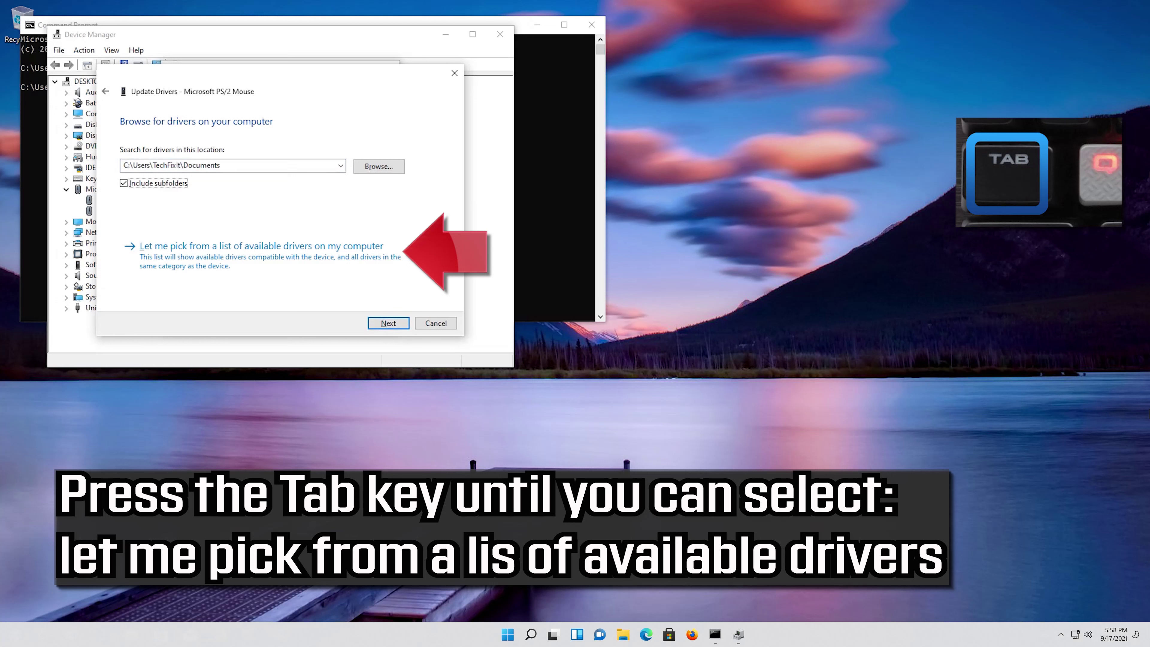
pyautogui.press('Tab')
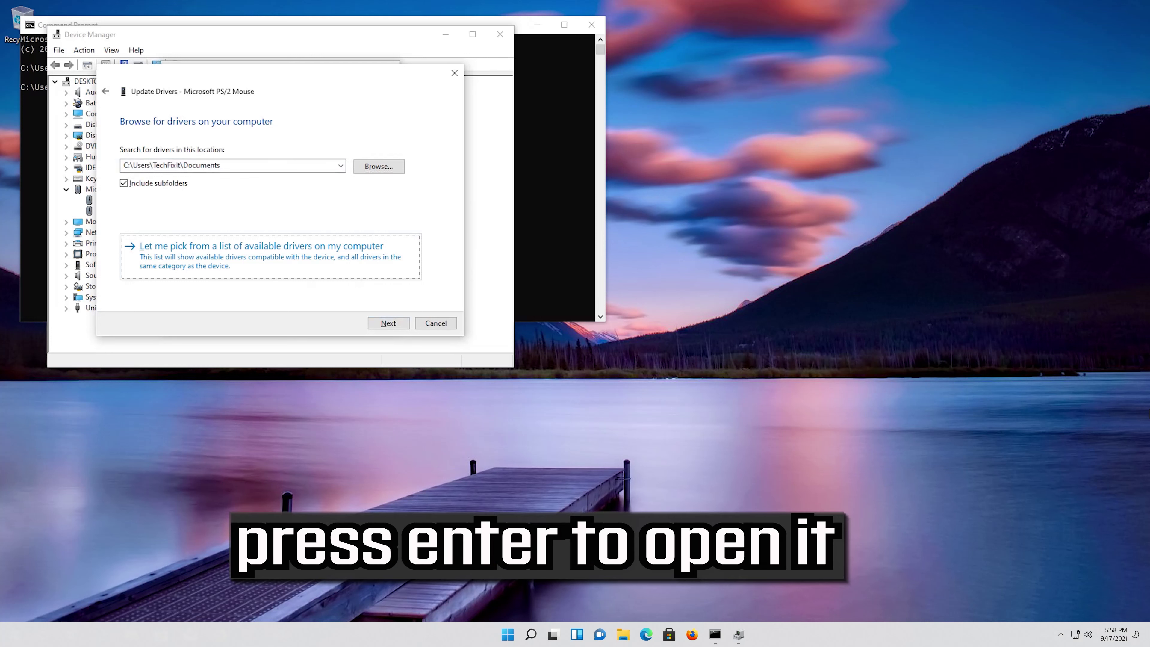
pyautogui.press('Return')
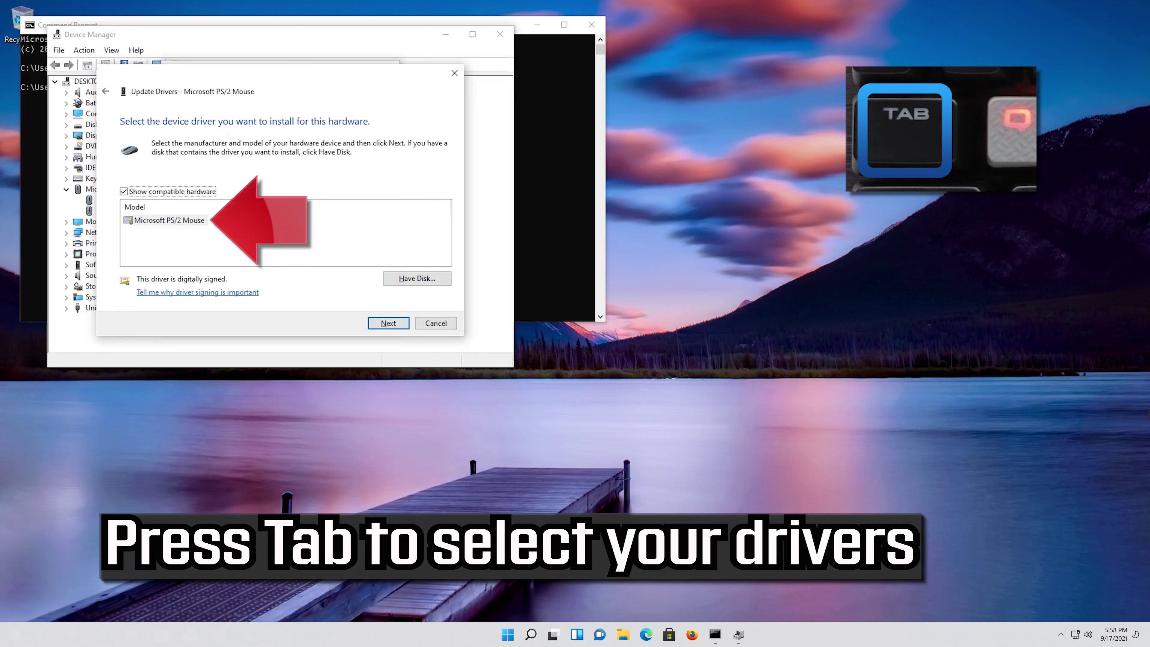
pyautogui.press('Tab')
pyautogui.press('Tab')
pyautogui.press('Tab')
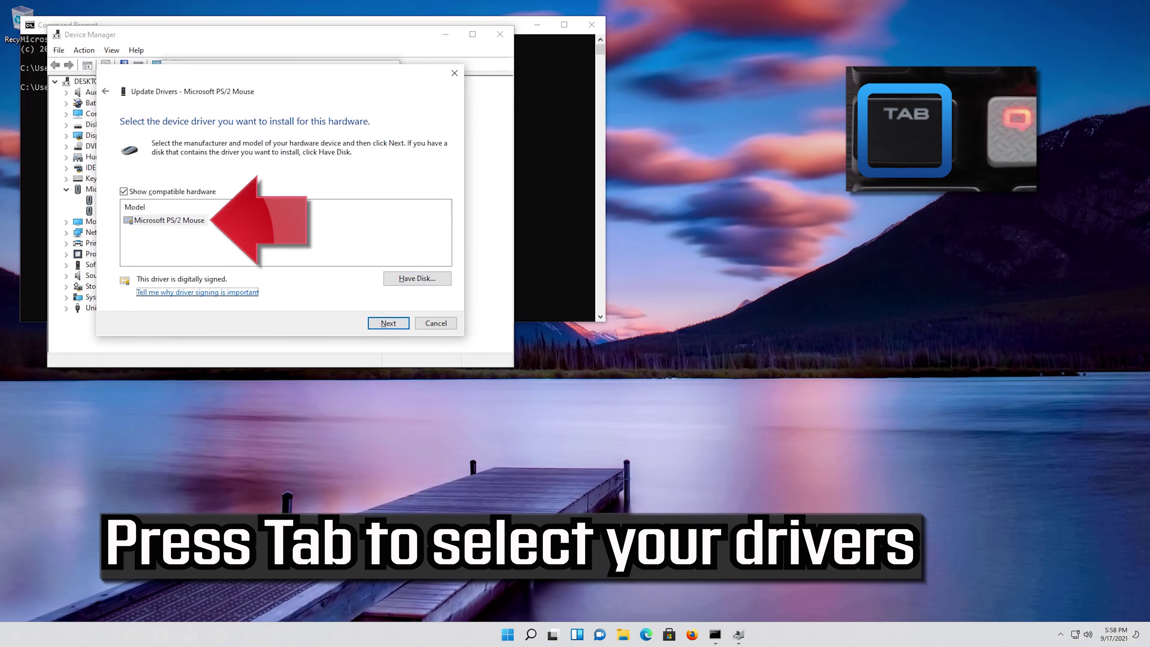
pyautogui.press('Tab')
pyautogui.press('Tab')
pyautogui.press('Tab')
pyautogui.press('Tab')
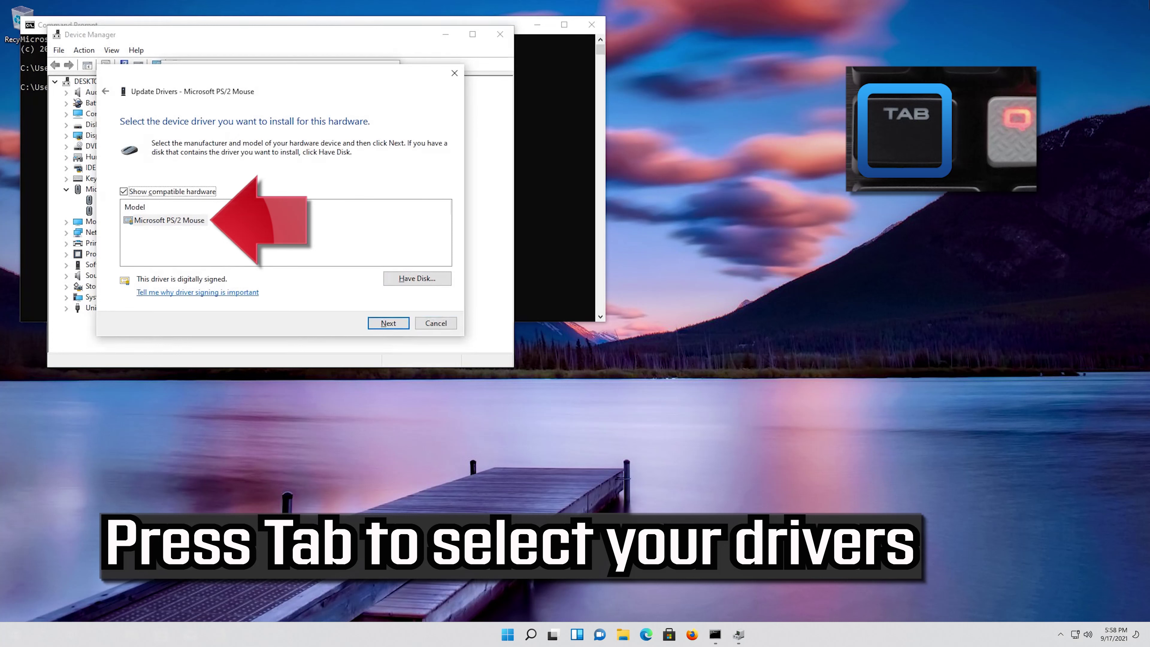
pyautogui.press('Tab')
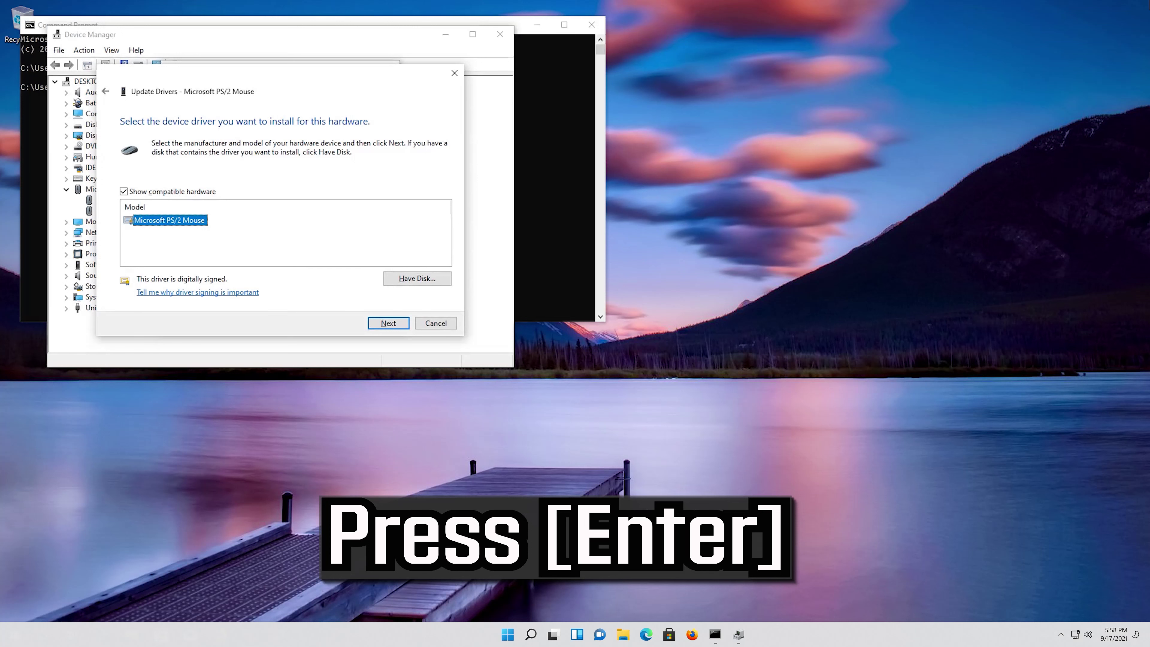
# Install the chosen Microsoft PS/2 Mouse driver, then uninstall the mouse device and confirm.
pyautogui.press('Return')
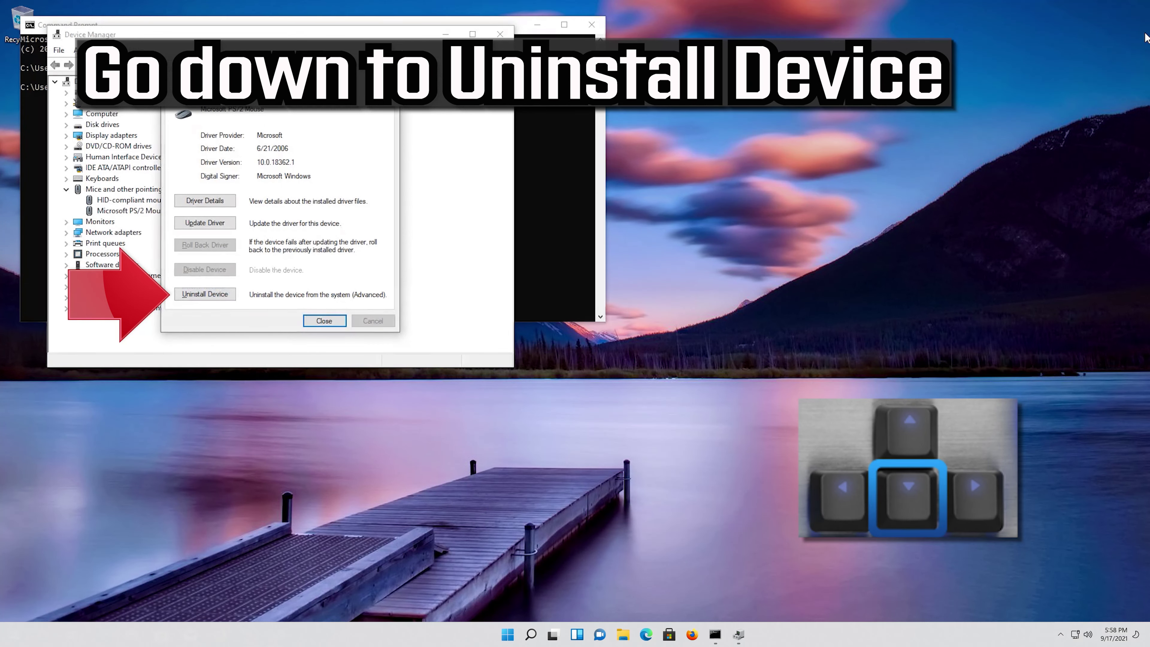
pyautogui.press('Down')
pyautogui.press('Down')
pyautogui.press('Down')
pyautogui.press('Return')
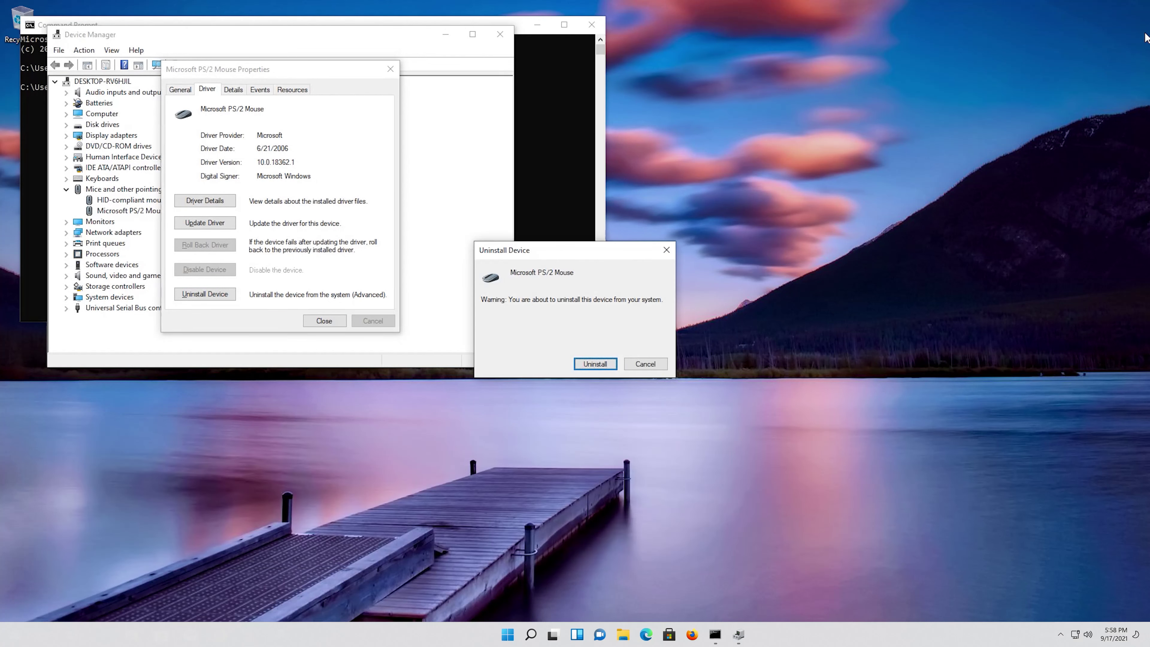
pyautogui.press('Return')
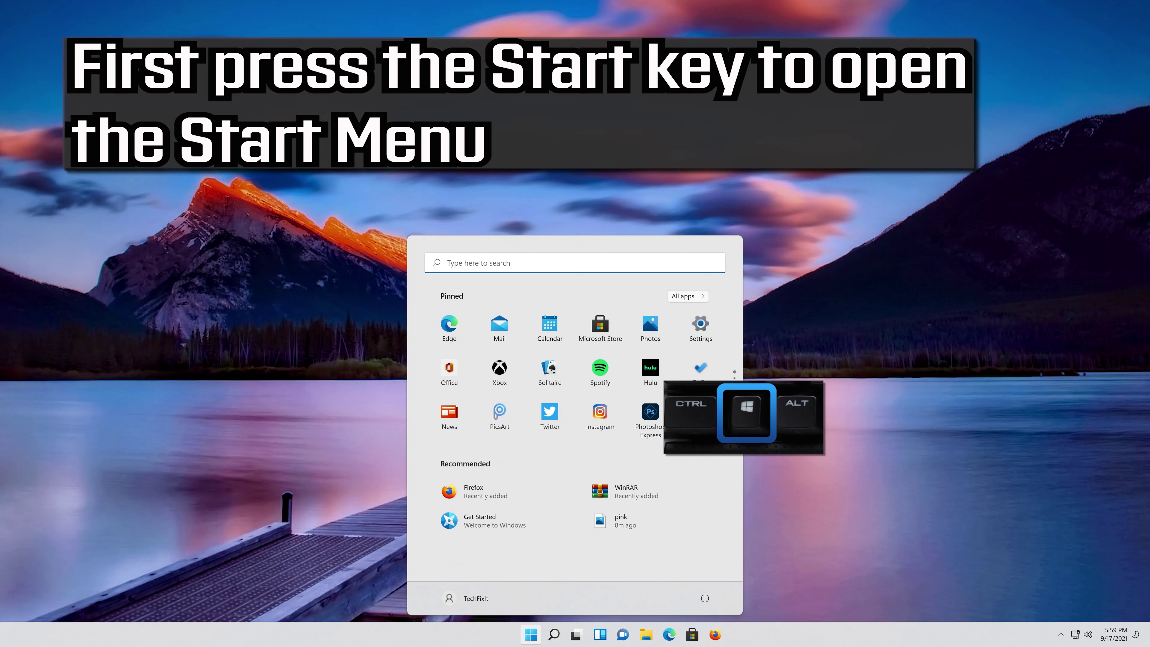
# Search regedit in the Start menu, launch it, and choose Yes on the UAC prompt.
pyautogui.write('regedit')
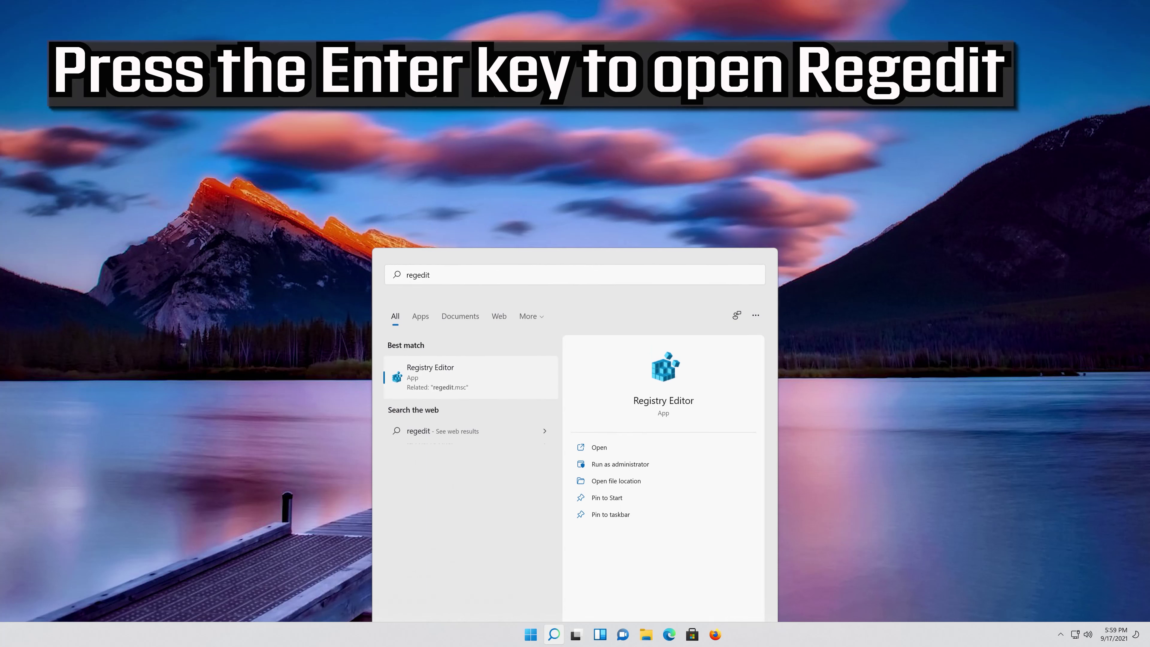
pyautogui.press('Return')
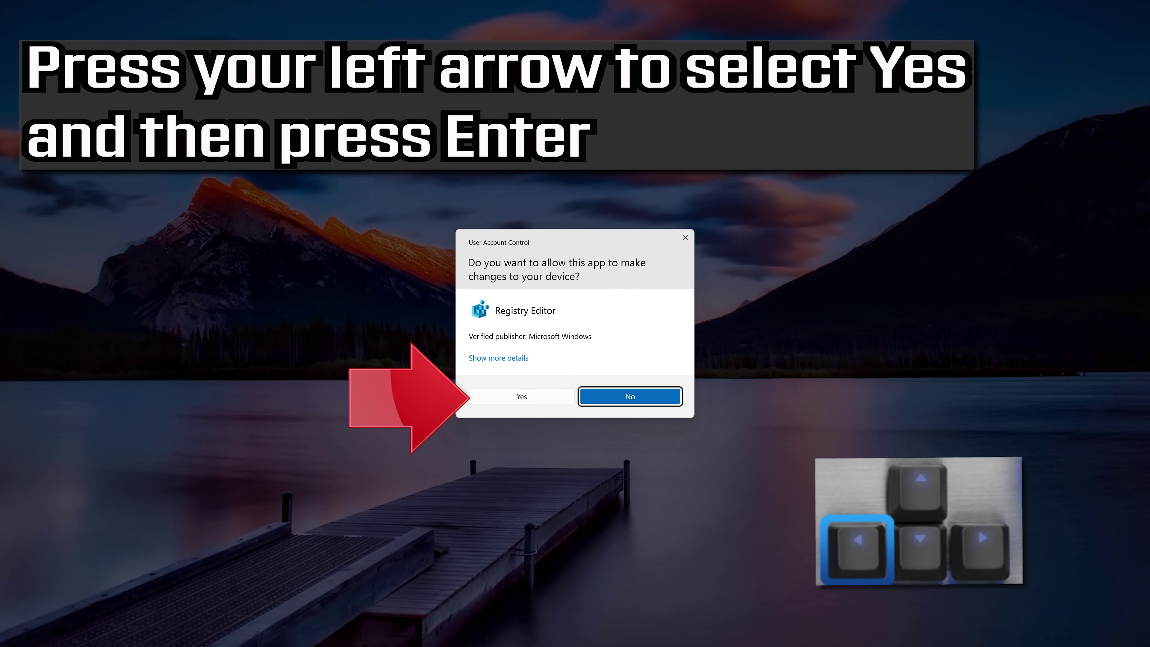
pyautogui.press('Left')
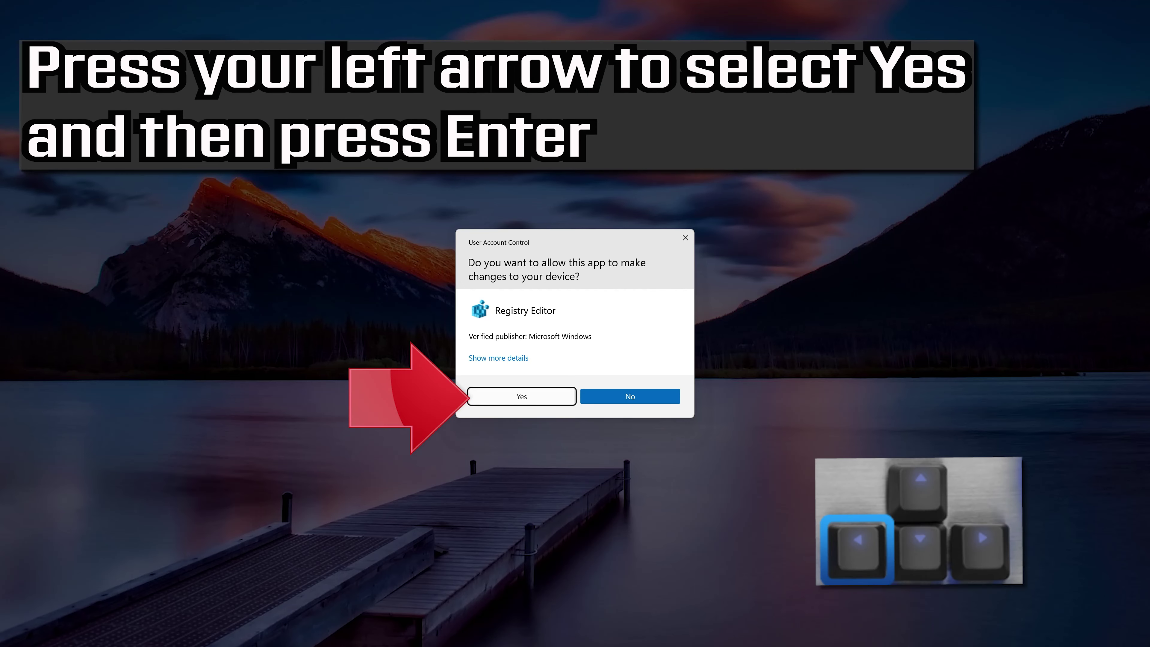
# Approve admin rights, then expand HKEY_LOCAL_MACHINE and SOFTWARE to select the Microsoft key.
pyautogui.press('Return')
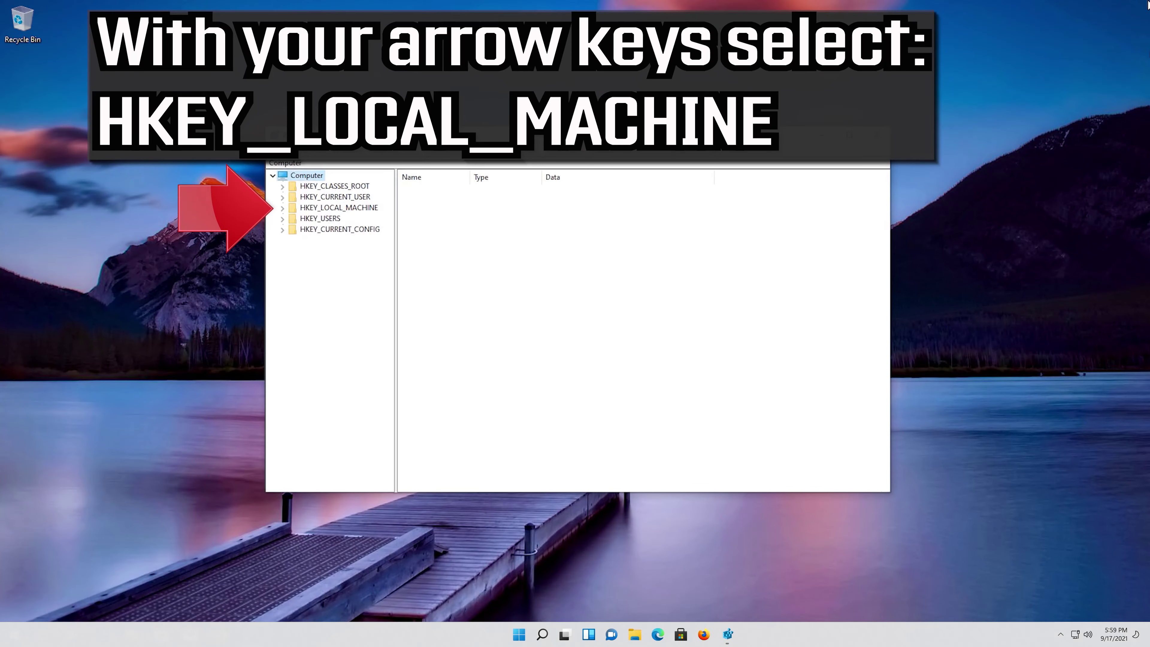
pyautogui.press('Down')
pyautogui.press('Down')
pyautogui.press('Down')
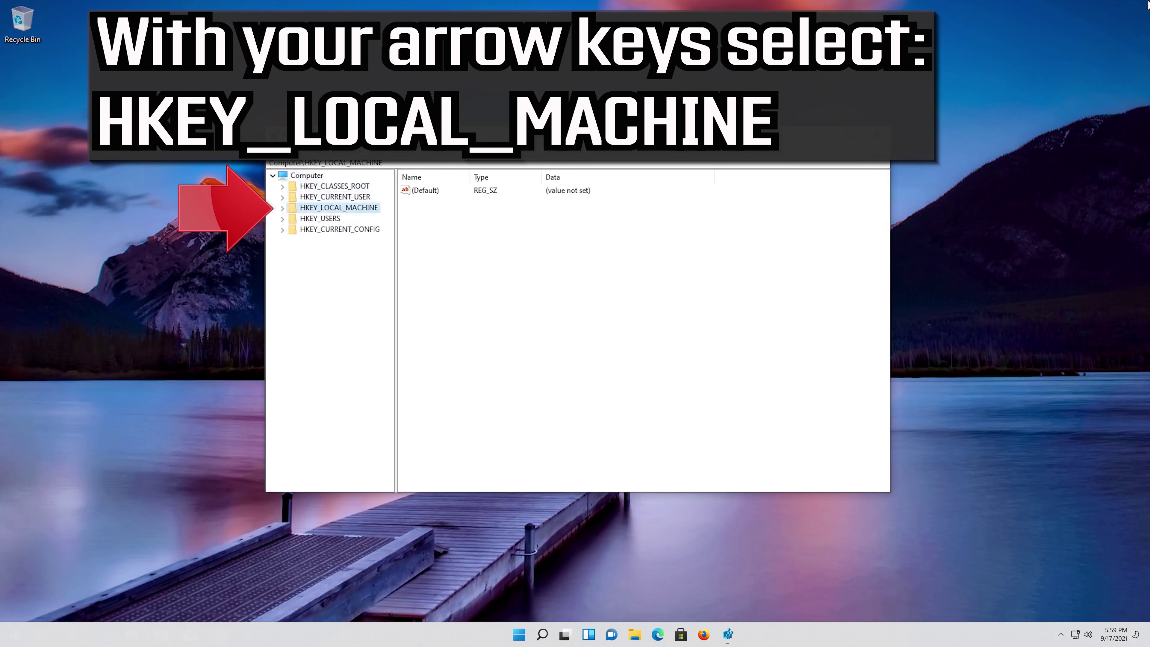
pyautogui.press('Right')
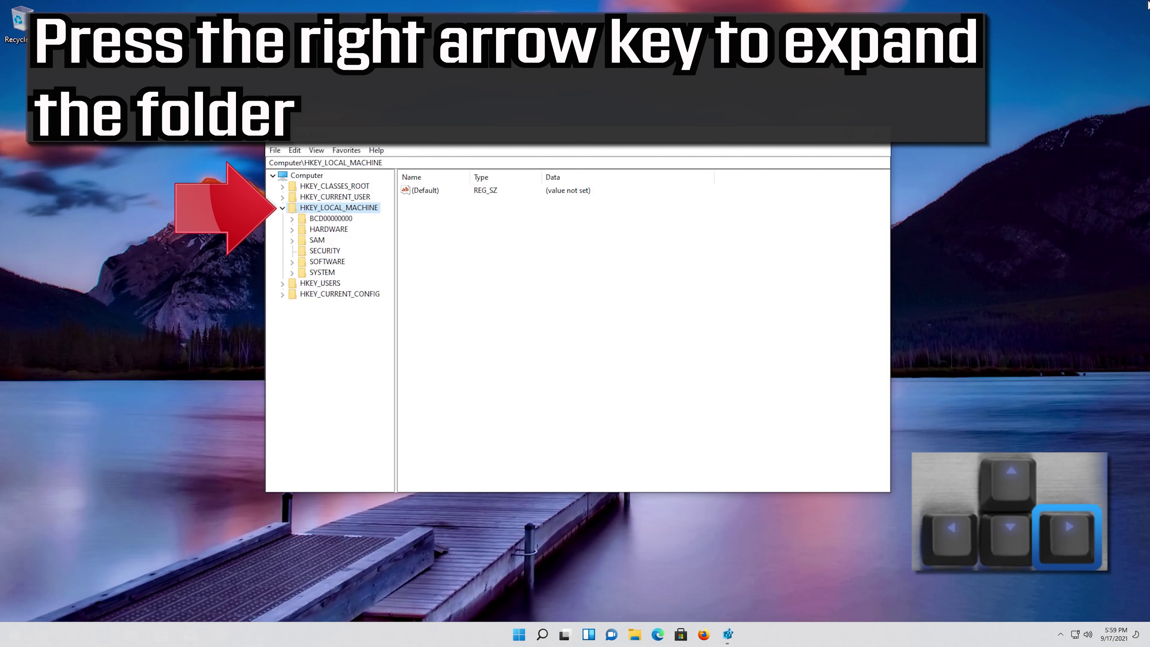
pyautogui.press('Down')
pyautogui.press('Down')
pyautogui.press('Down')
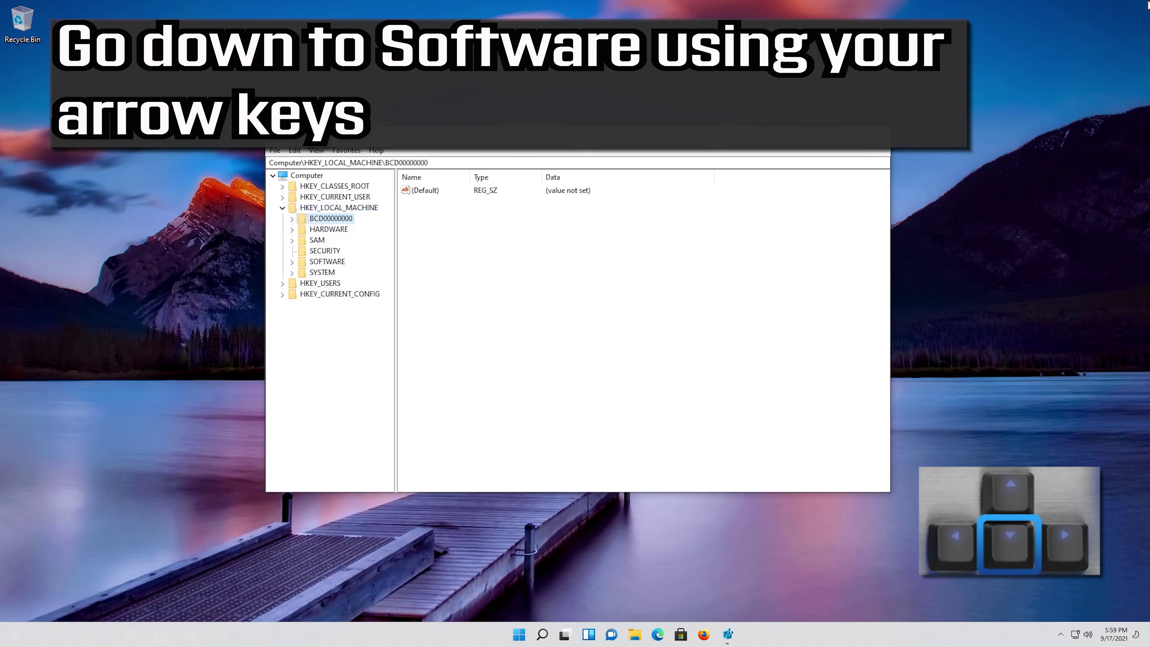
pyautogui.press('Down')
pyautogui.press('Down')
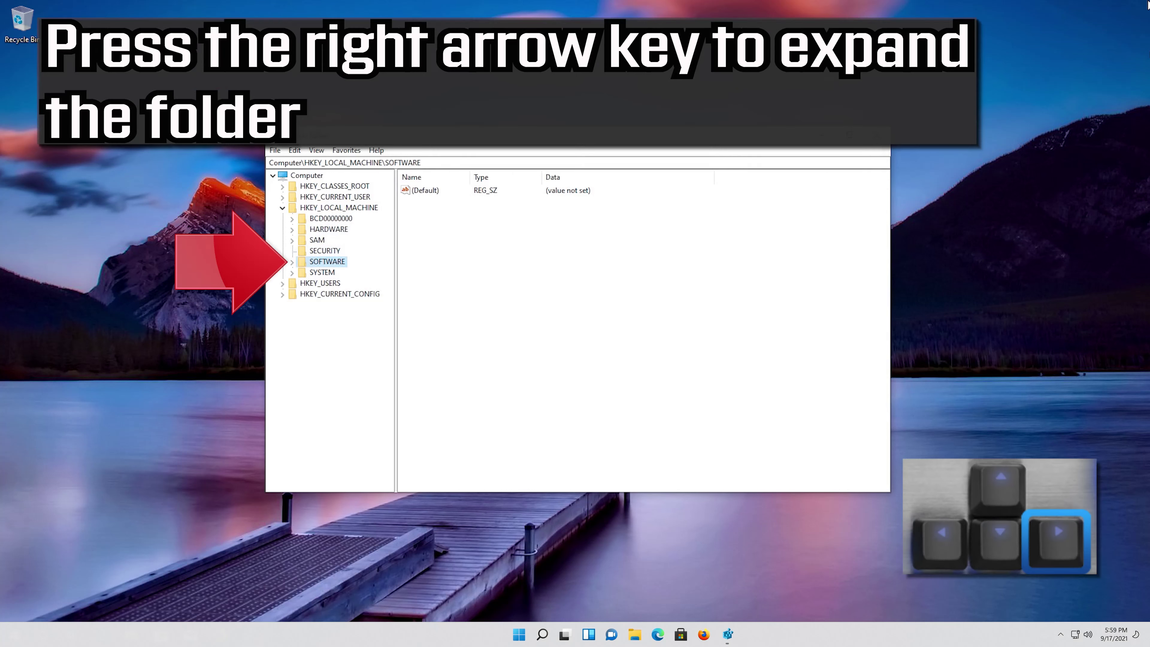
pyautogui.press('Right')
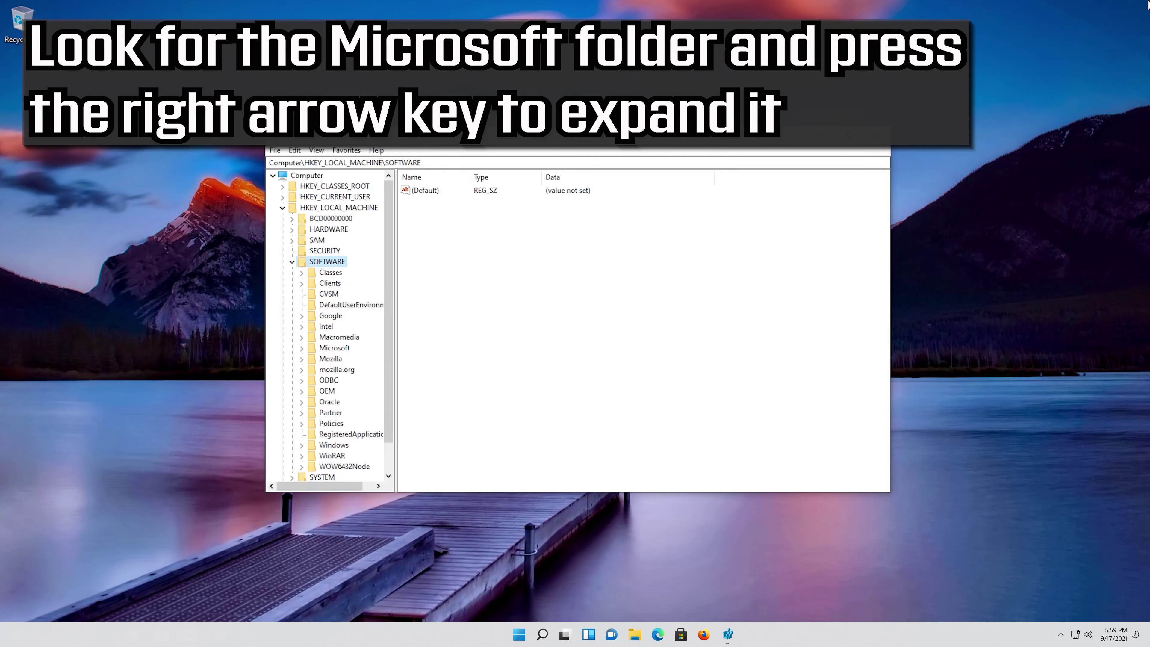
pyautogui.press('Down')
pyautogui.press('Down')
pyautogui.press('Down')
pyautogui.press('Down')
pyautogui.press('Down')
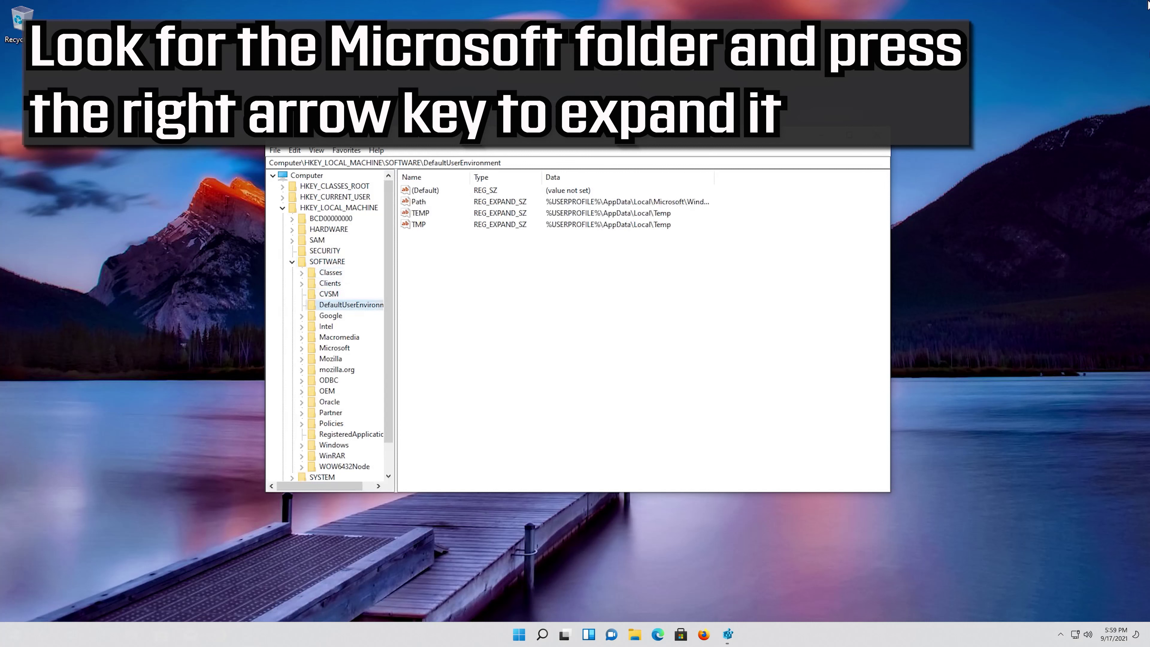
pyautogui.press('Down')
pyautogui.press('Down')
pyautogui.press('Down')
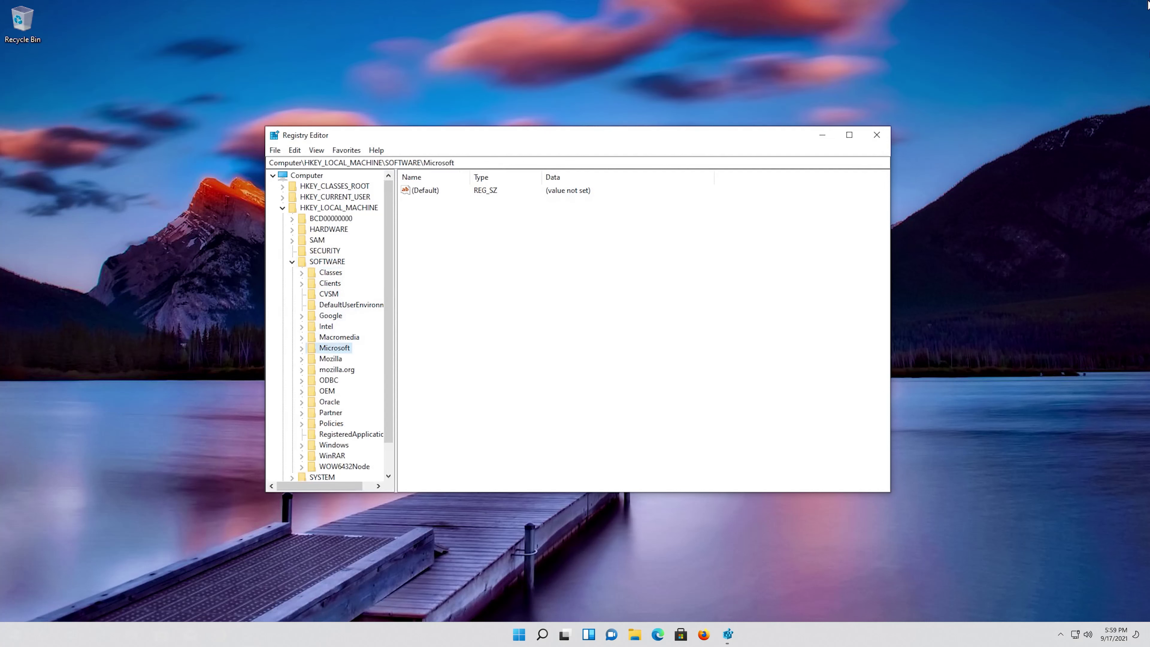
# Expand Microsoft and then Windows, and select the CurrentVersion key.
pyautogui.press('Right')
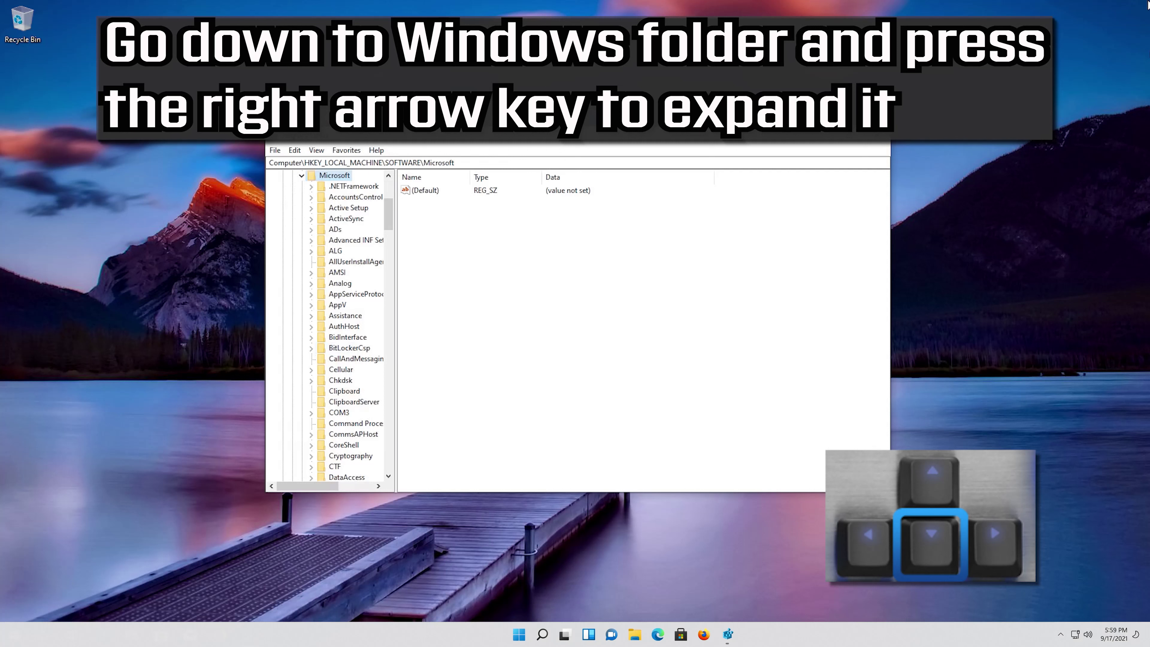
pyautogui.press('Down')
pyautogui.press('Down')
pyautogui.press('Down')
pyautogui.press('Down')
pyautogui.press('Down')
pyautogui.press('Down')
pyautogui.press('Down')
pyautogui.press('Down')
pyautogui.press('Down')
pyautogui.press('Down')
pyautogui.press('Down')
pyautogui.press('Down')
pyautogui.press('Down')
pyautogui.press('Down')
pyautogui.press('Down')
pyautogui.press('Down')
pyautogui.press('Down')
pyautogui.press('Down')
pyautogui.press('Down')
pyautogui.press('Down')
pyautogui.press('Down')
pyautogui.press('Down')
pyautogui.press('Down')
pyautogui.press('Down')
pyautogui.press('Down')
pyautogui.press('Down')
pyautogui.press('Down')
pyautogui.press('Down')
pyautogui.press('Down')
pyautogui.press('Down')
pyautogui.press('Down')
pyautogui.press('Down')
pyautogui.press('Down')
pyautogui.press('Down')
pyautogui.press('Down')
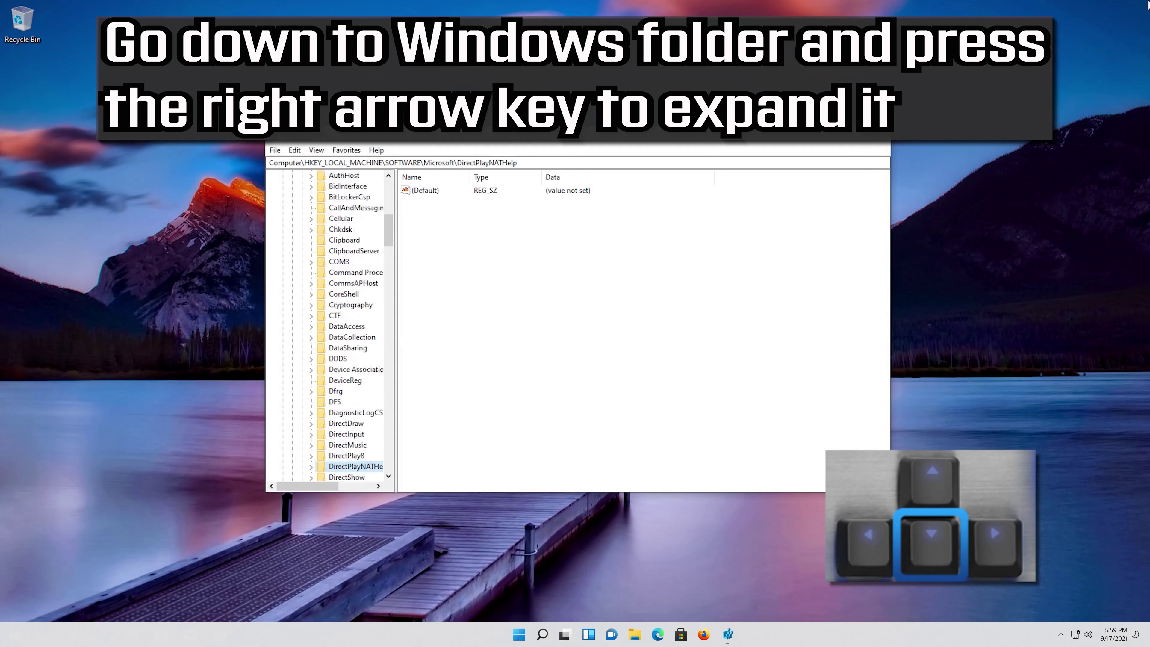
pyautogui.press('Down')
pyautogui.press('Down')
pyautogui.press('Down')
pyautogui.press('Down')
pyautogui.press('Down')
pyautogui.press('Down')
pyautogui.press('Down')
pyautogui.press('Down')
pyautogui.press('Down')
pyautogui.press('Down')
pyautogui.press('Down')
pyautogui.press('Down')
pyautogui.press('Down')
pyautogui.press('Down')
pyautogui.press('Down')
pyautogui.press('Down')
pyautogui.press('Down')
pyautogui.press('Down')
pyautogui.press('Down')
pyautogui.press('Down')
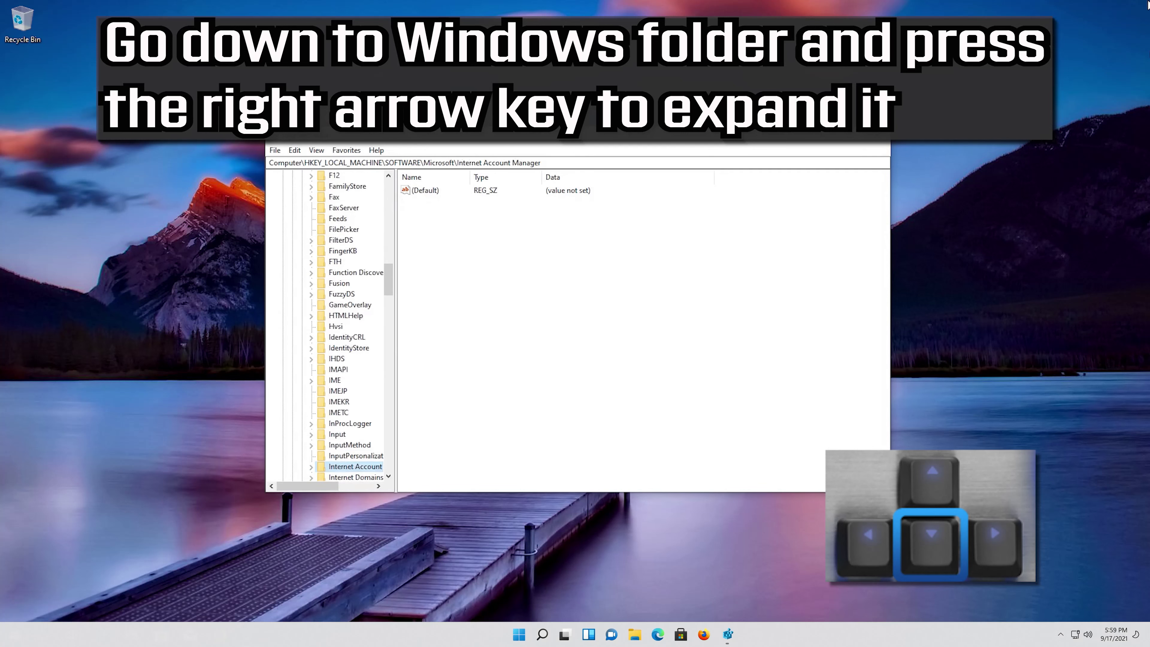
pyautogui.press('Down')
pyautogui.press('Down')
pyautogui.press('Down')
pyautogui.press('Down')
pyautogui.press('Down')
pyautogui.press('Down')
pyautogui.press('Down')
pyautogui.press('Down')
pyautogui.press('Down')
pyautogui.press('Down')
pyautogui.press('Down')
pyautogui.press('Down')
pyautogui.press('Down')
pyautogui.press('Down')
pyautogui.press('Down')
pyautogui.press('Down')
pyautogui.press('Down')
pyautogui.press('Down')
pyautogui.press('Down')
pyautogui.press('Down')
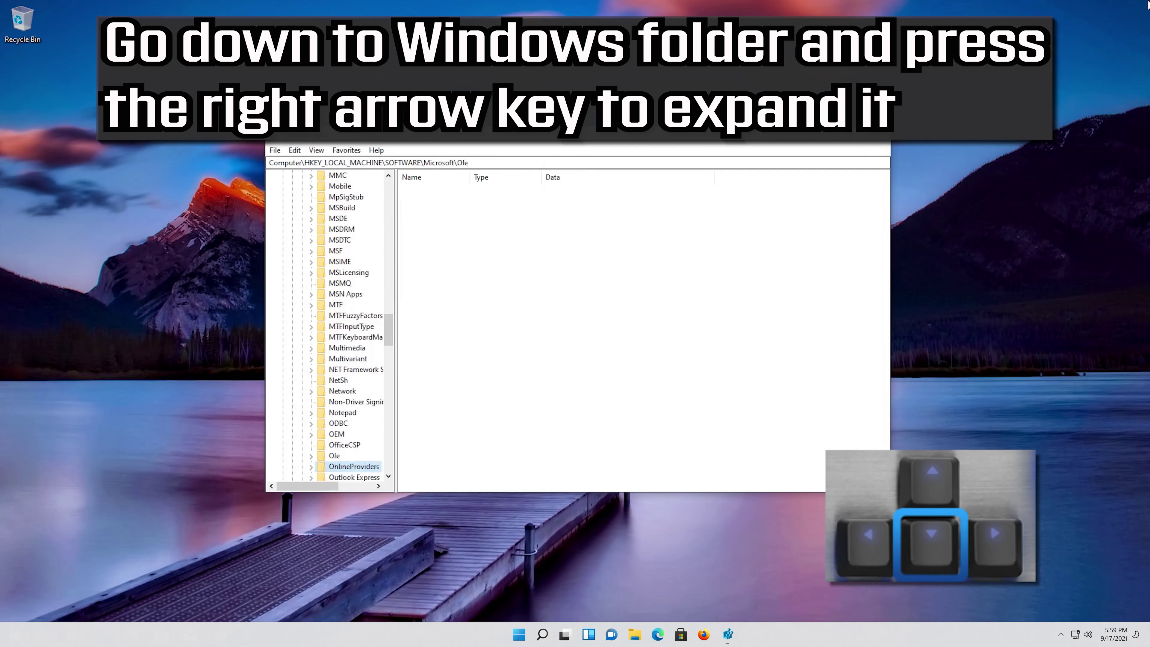
pyautogui.press('Down')
pyautogui.press('Down')
pyautogui.press('Down')
pyautogui.press('Down')
pyautogui.press('Down')
pyautogui.press('Down')
pyautogui.press('Down')
pyautogui.press('Down')
pyautogui.press('Down')
pyautogui.press('Down')
pyautogui.press('Down')
pyautogui.press('Down')
pyautogui.press('Down')
pyautogui.press('Down')
pyautogui.press('Down')
pyautogui.press('Down')
pyautogui.press('Down')
pyautogui.press('Down')
pyautogui.press('Down')
pyautogui.press('Down')
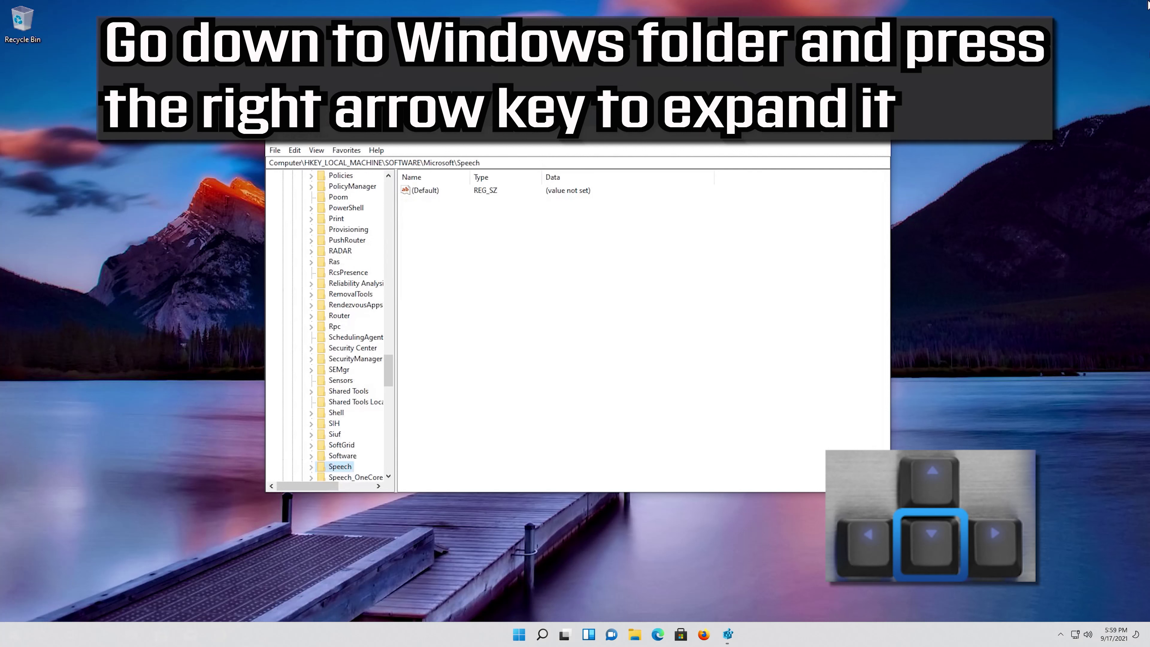
pyautogui.press('Down')
pyautogui.press('Down')
pyautogui.press('Down')
pyautogui.press('Down')
pyautogui.press('Down')
pyautogui.press('Down')
pyautogui.press('Down')
pyautogui.press('Down')
pyautogui.press('Down')
pyautogui.press('Down')
pyautogui.press('Down')
pyautogui.press('Down')
pyautogui.press('Down')
pyautogui.press('Down')
pyautogui.press('Down')
pyautogui.press('Down')
pyautogui.press('Down')
pyautogui.press('Down')
pyautogui.press('Down')
pyautogui.press('Down')
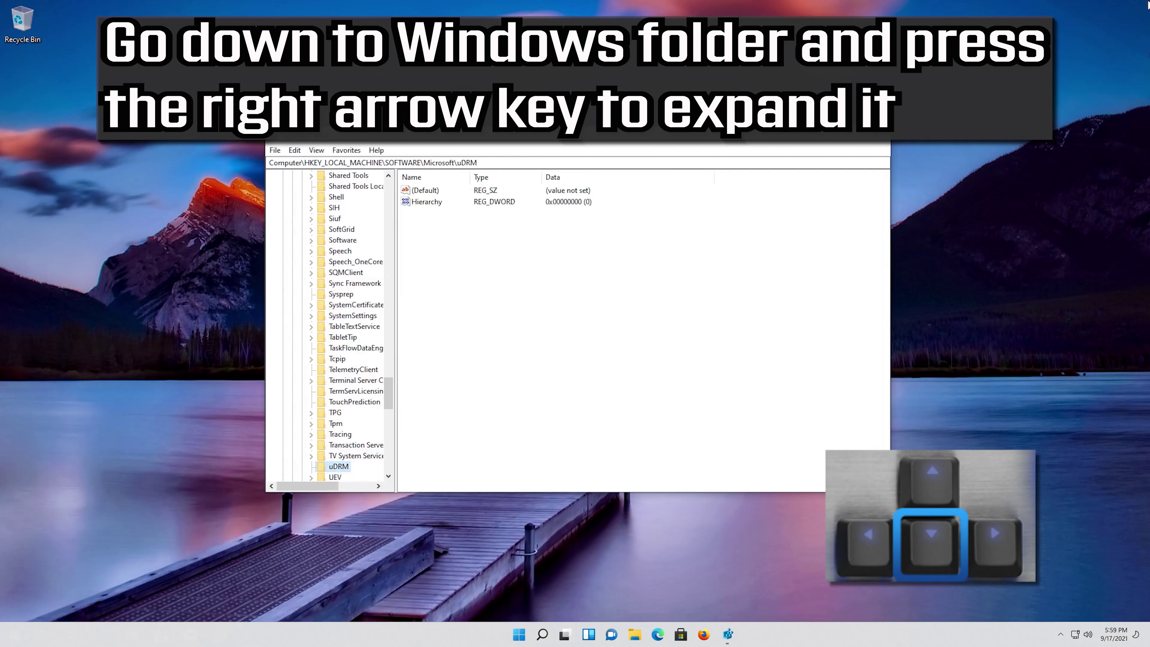
pyautogui.press('Down')
pyautogui.press('Down')
pyautogui.press('Down')
pyautogui.press('Down')
pyautogui.press('Down')
pyautogui.press('Down')
pyautogui.press('Down')
pyautogui.press('Down')
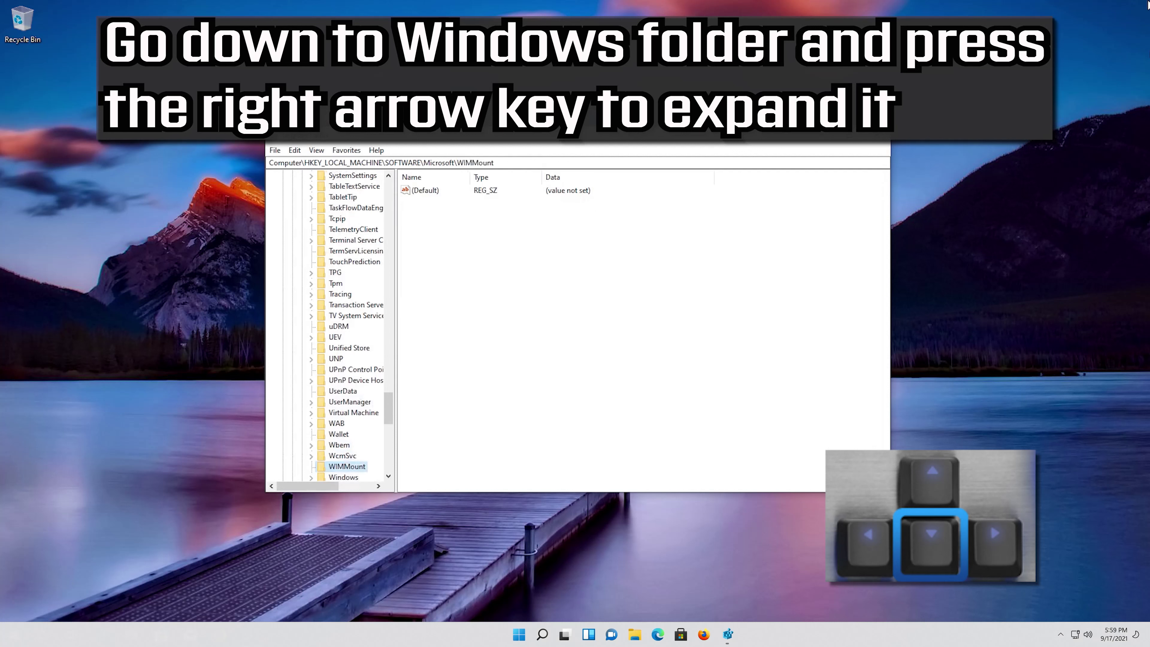
pyautogui.press('Up')
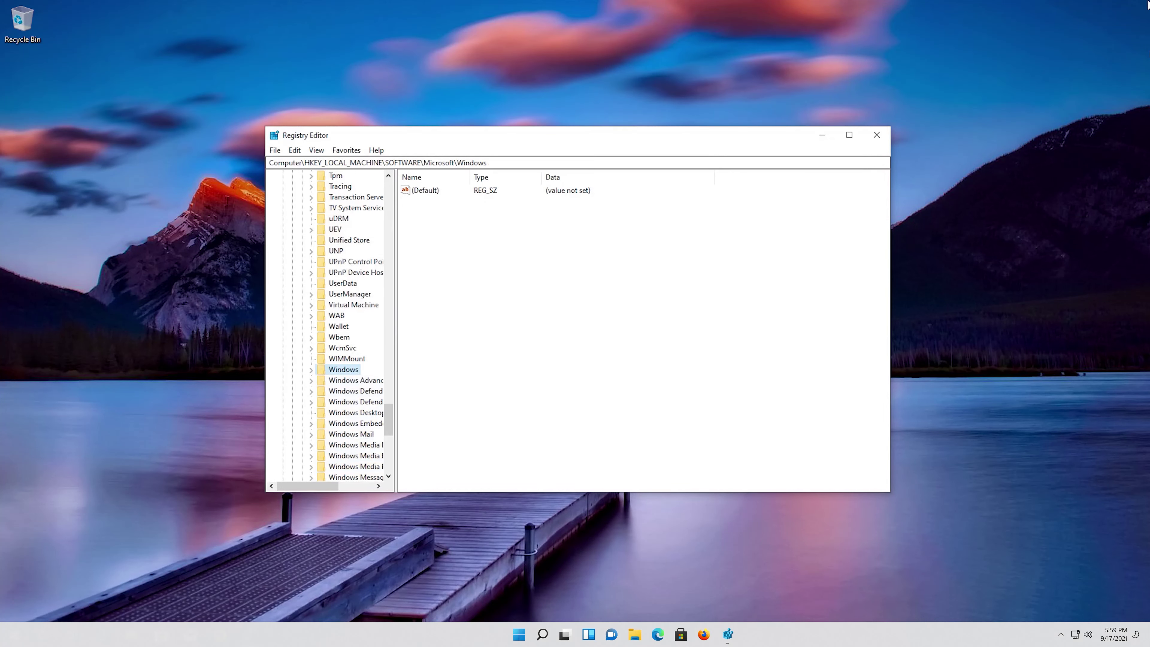
pyautogui.press('Right')
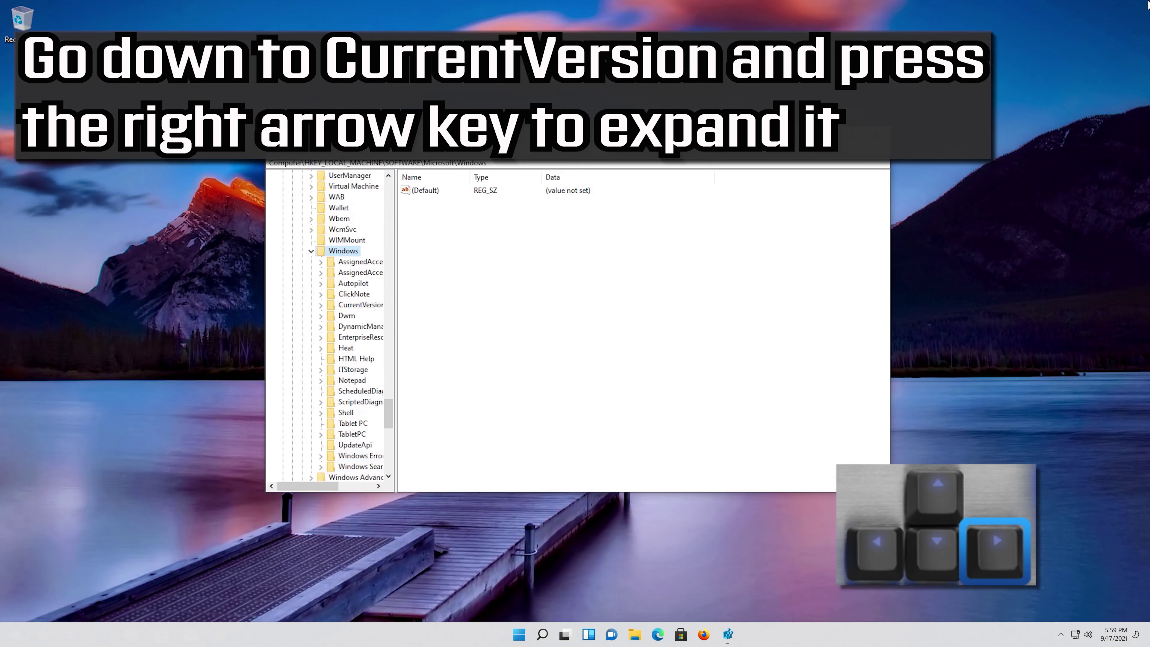
pyautogui.press('Down')
pyautogui.press('Down')
pyautogui.press('Down')
pyautogui.press('Down')
pyautogui.press('Down')
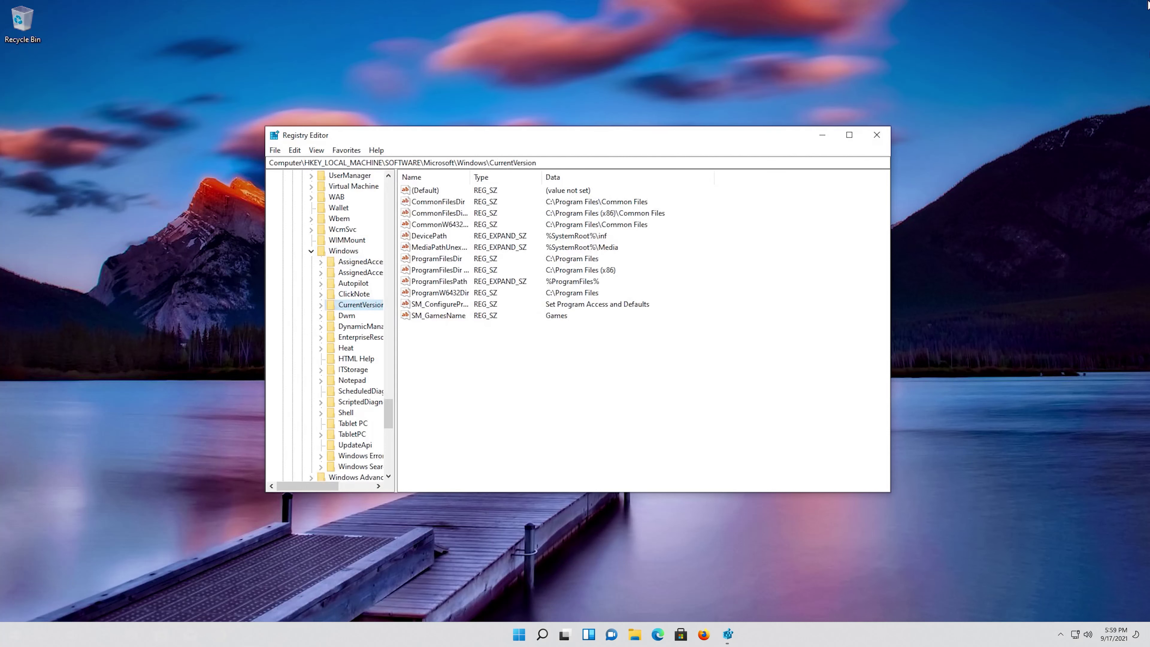
# Expand CurrentVersion, then expand its Policies subkey to reveal Explorer and System.
pyautogui.press('Right')
pyautogui.press('Down')
pyautogui.press('Down')
pyautogui.press('Down')
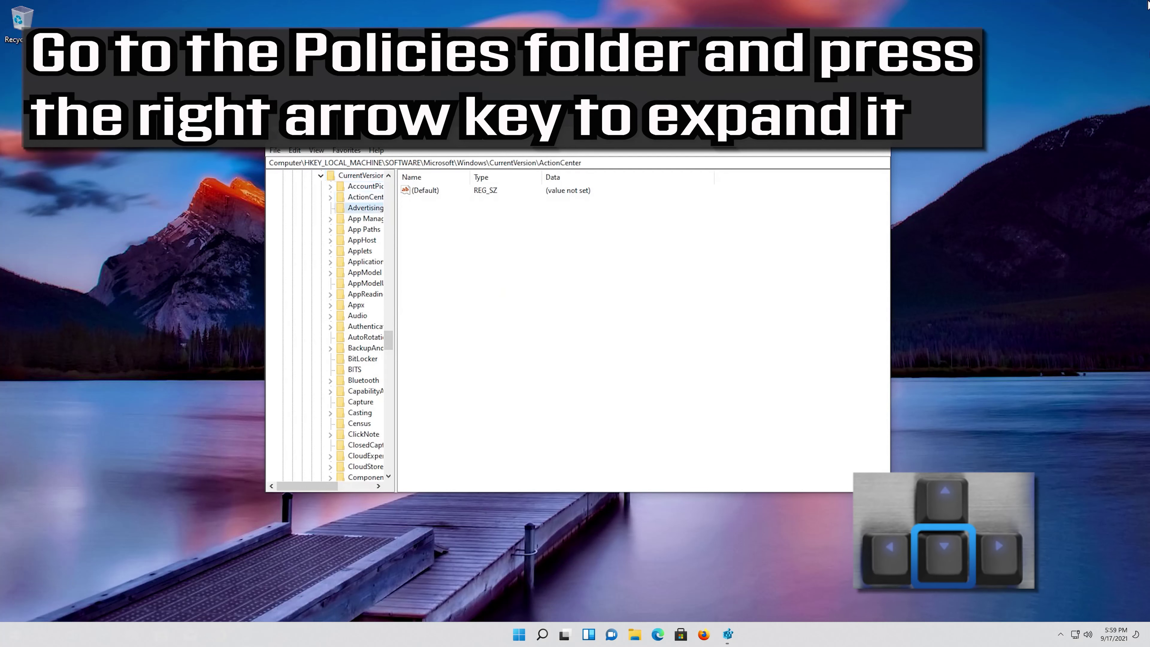
pyautogui.press('Down')
pyautogui.press('Down')
pyautogui.press('Down')
pyautogui.press('Down')
pyautogui.press('Down')
pyautogui.press('Down')
pyautogui.press('Down')
pyautogui.press('Down')
pyautogui.press('Down')
pyautogui.press('Down')
pyautogui.press('Down')
pyautogui.press('Down')
pyautogui.press('Down')
pyautogui.press('Down')
pyautogui.press('Down')
pyautogui.press('Down')
pyautogui.press('Down')
pyautogui.press('Down')
pyautogui.press('Down')
pyautogui.press('Down')
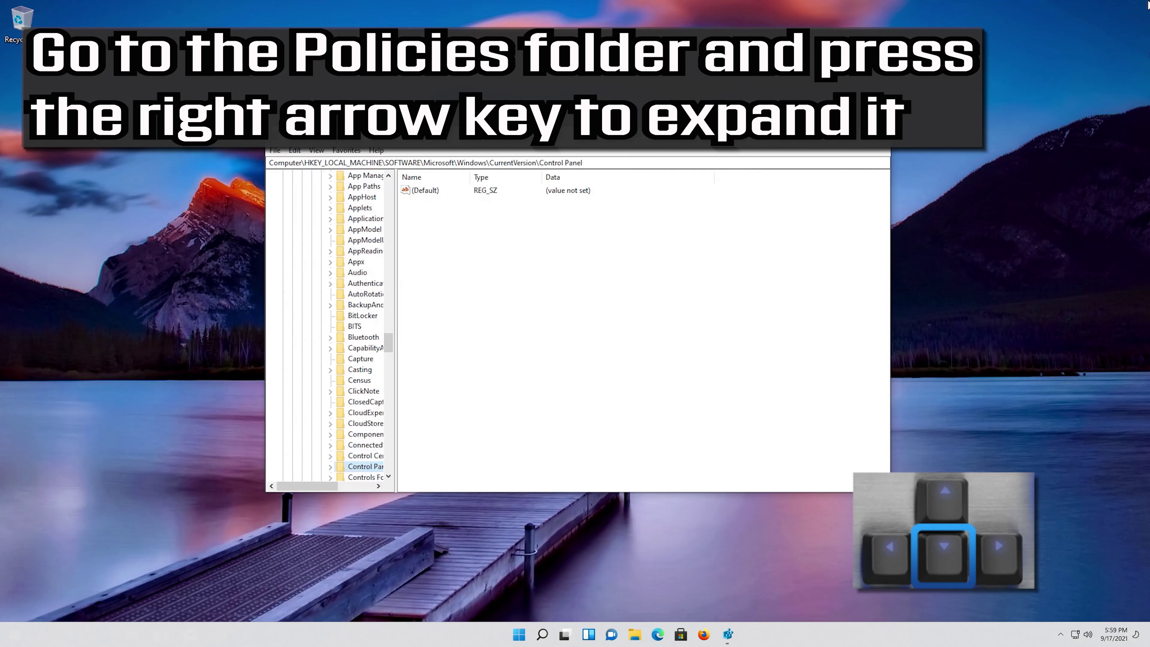
pyautogui.press('Down')
pyautogui.press('Down')
pyautogui.press('Down')
pyautogui.press('Down')
pyautogui.press('Down')
pyautogui.press('Down')
pyautogui.press('Down')
pyautogui.press('Down')
pyautogui.press('Down')
pyautogui.press('Down')
pyautogui.press('Down')
pyautogui.press('Down')
pyautogui.press('Down')
pyautogui.press('Down')
pyautogui.press('Down')
pyautogui.press('Down')
pyautogui.press('Down')
pyautogui.press('Down')
pyautogui.press('Down')
pyautogui.press('Down')
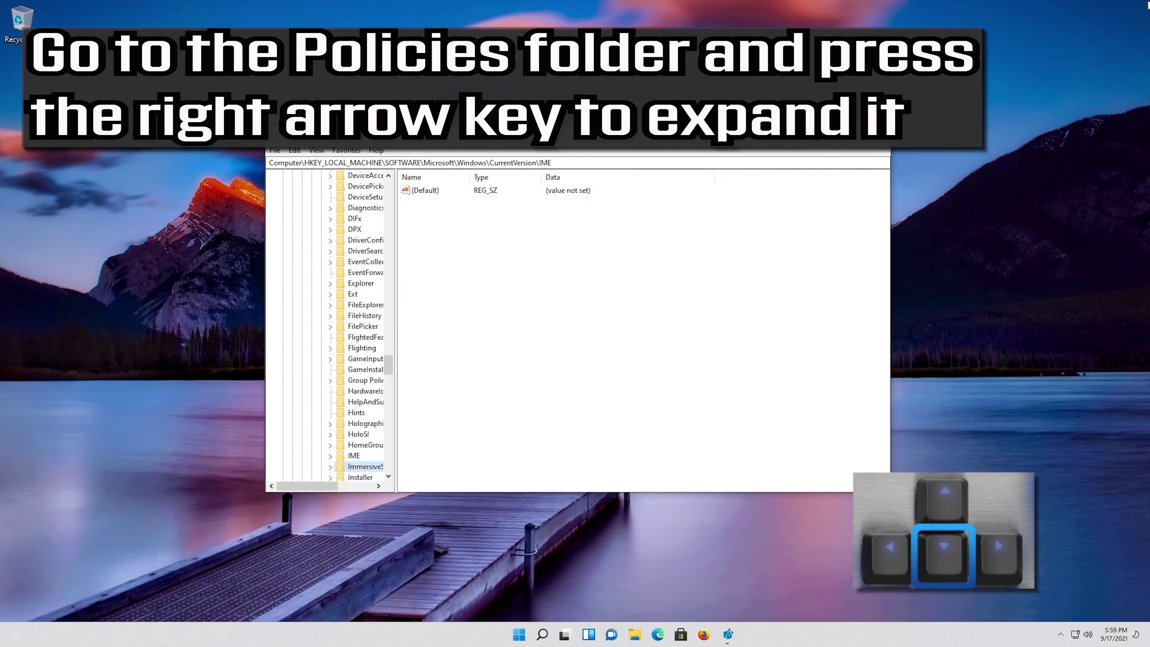
pyautogui.press('Down')
pyautogui.press('Down')
pyautogui.press('Down')
pyautogui.press('Down')
pyautogui.press('Down')
pyautogui.press('Down')
pyautogui.press('Down')
pyautogui.press('Down')
pyautogui.press('Down')
pyautogui.press('Down')
pyautogui.press('Down')
pyautogui.press('Down')
pyautogui.press('Down')
pyautogui.press('Down')
pyautogui.press('Down')
pyautogui.press('Down')
pyautogui.press('Down')
pyautogui.press('Down')
pyautogui.press('Down')
pyautogui.press('Down')
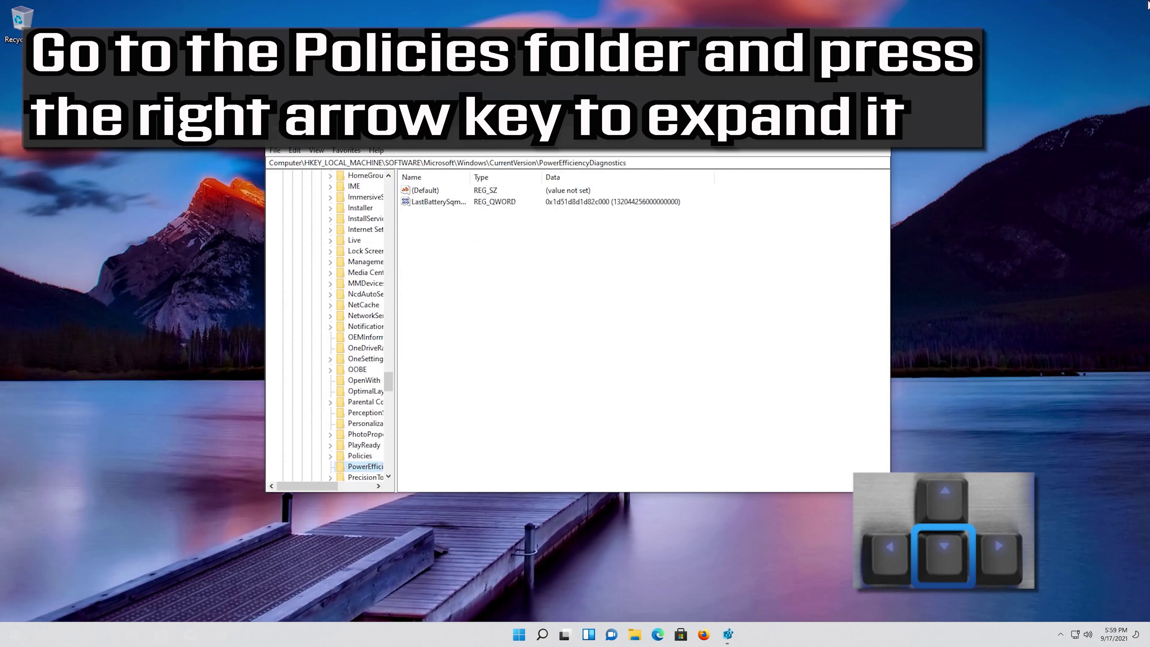
pyautogui.press('Down')
pyautogui.press('Down')
pyautogui.press('Down')
pyautogui.press('Down')
pyautogui.press('Down')
pyautogui.press('Down')
pyautogui.press('Down')
pyautogui.press('Down')
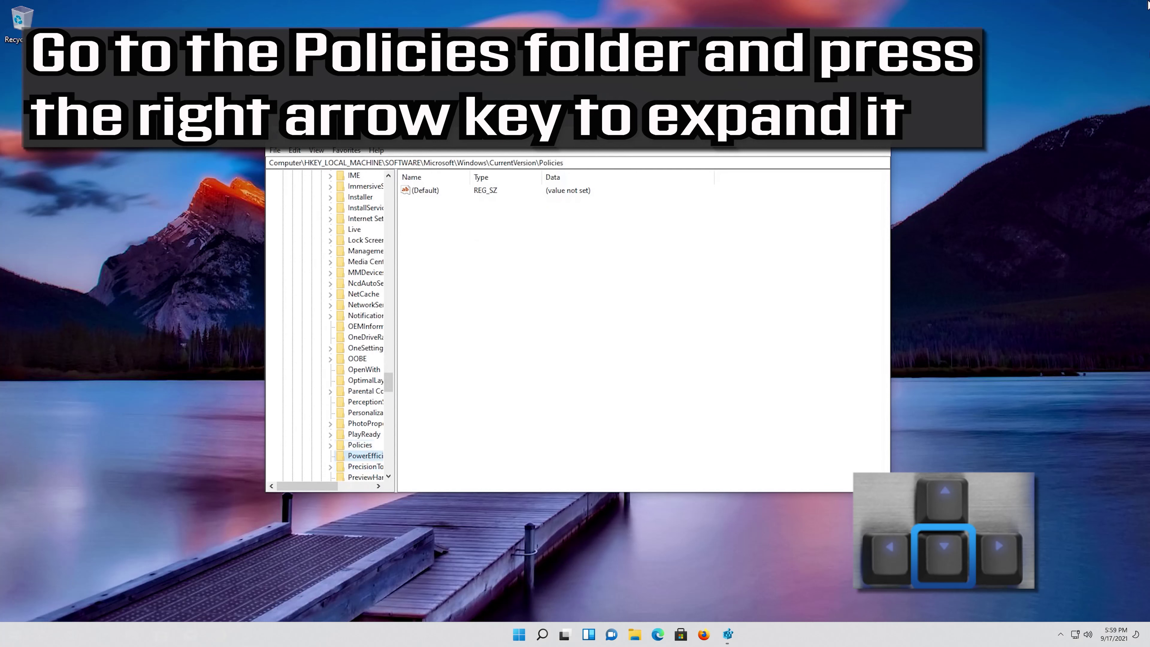
pyautogui.press('Up')
pyautogui.press('Up')
pyautogui.press('Up')
pyautogui.press('Up')
pyautogui.press('Up')
pyautogui.press('Up')
pyautogui.press('Up')
pyautogui.press('Up')
pyautogui.press('Up')
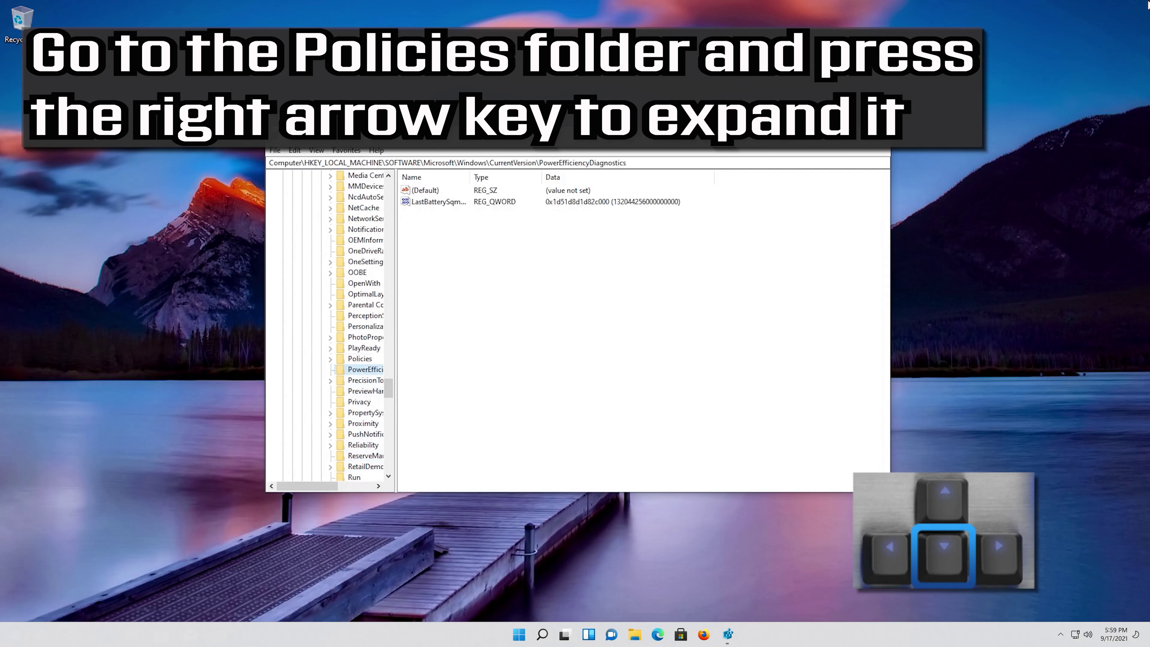
pyautogui.press('Right')
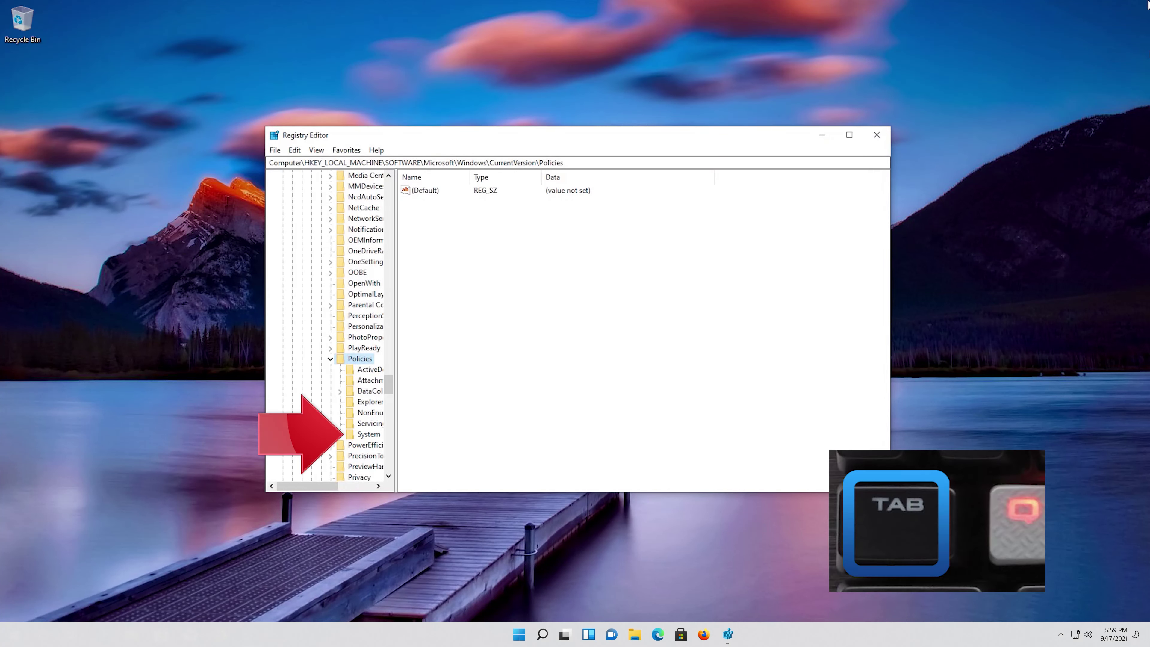
# Change the EnableCursorSuppression value under Policies\System from 1 to 0.
pyautogui.press('Down')
pyautogui.press('Down')
pyautogui.press('Down')
pyautogui.press('Down')
pyautogui.press('Down')
pyautogui.press('Down')
pyautogui.press('Down')
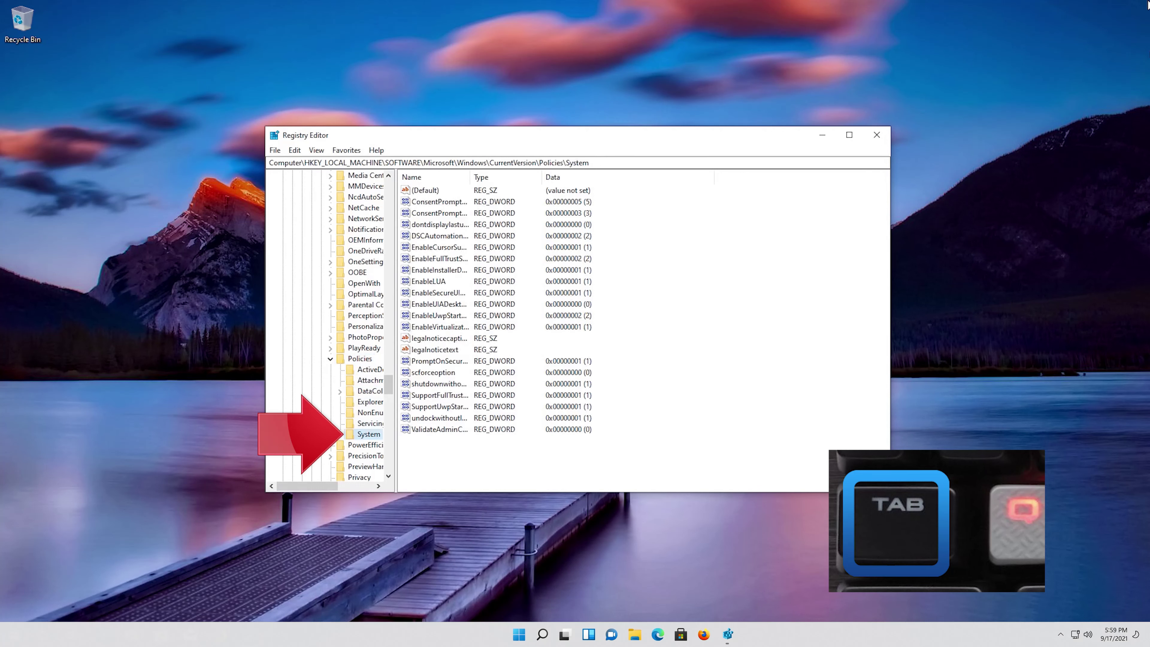
pyautogui.press('Tab')
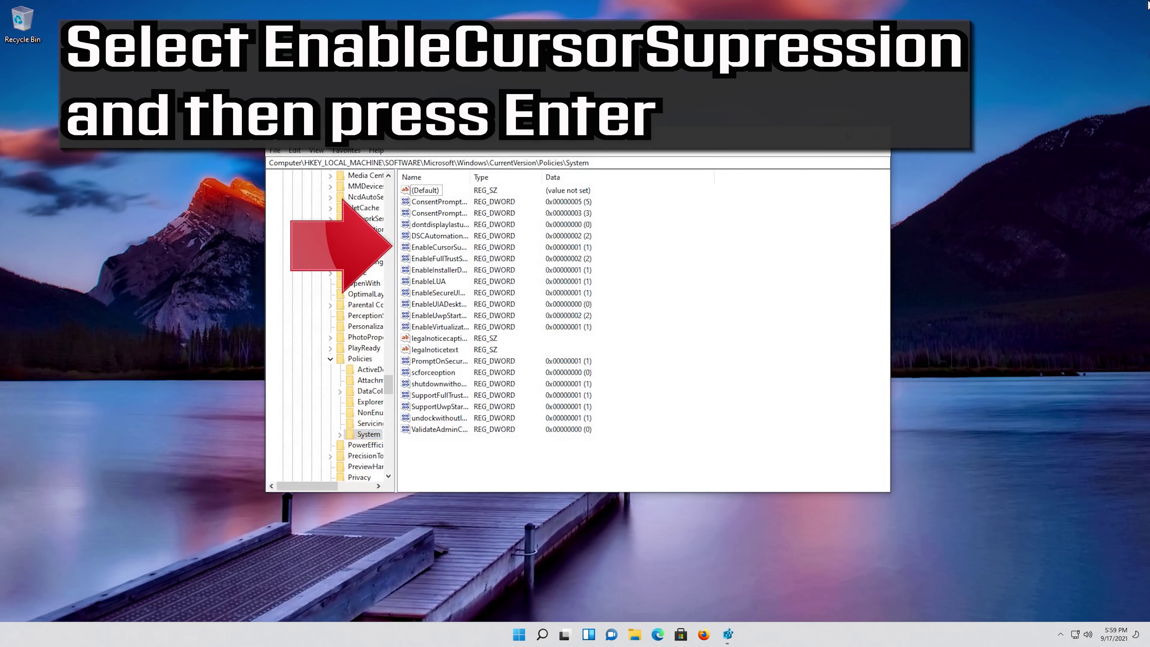
pyautogui.press('Down')
pyautogui.press('Down')
pyautogui.press('Down')
pyautogui.press('Down')
pyautogui.press('Down')
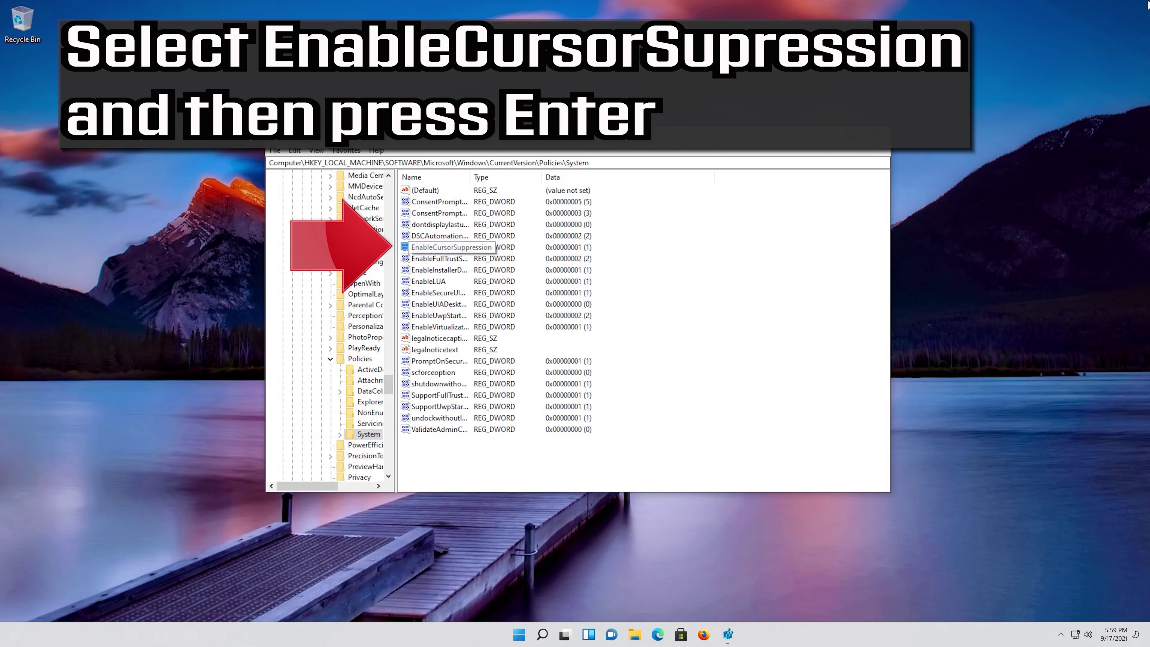
pyautogui.press('Return')
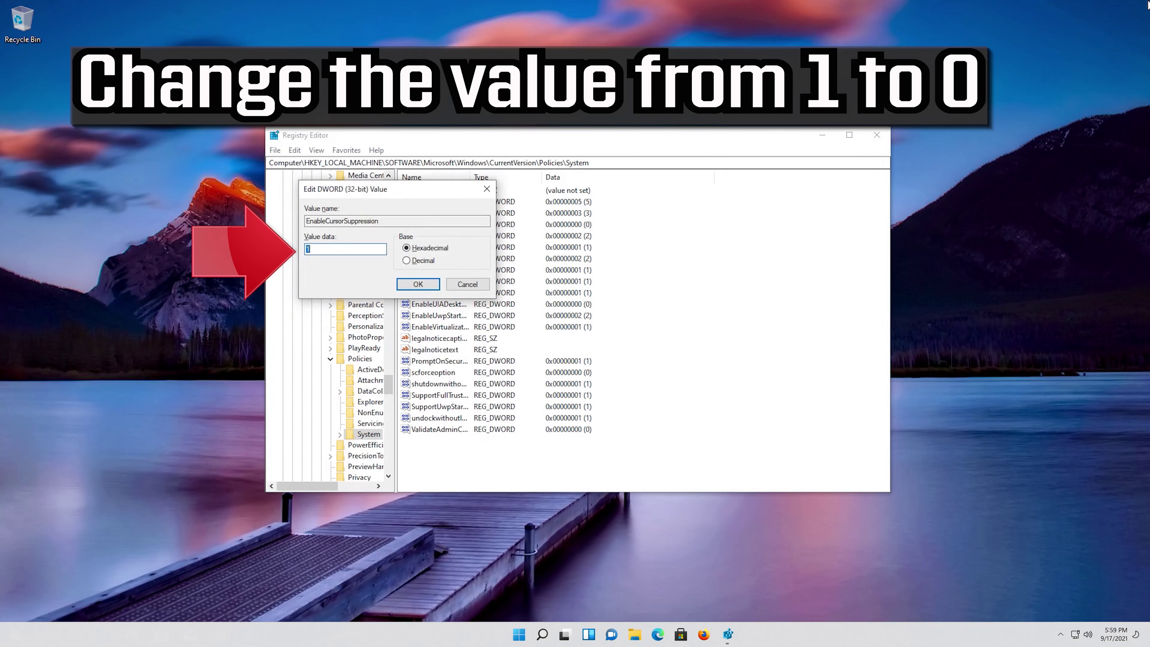
pyautogui.write('0')
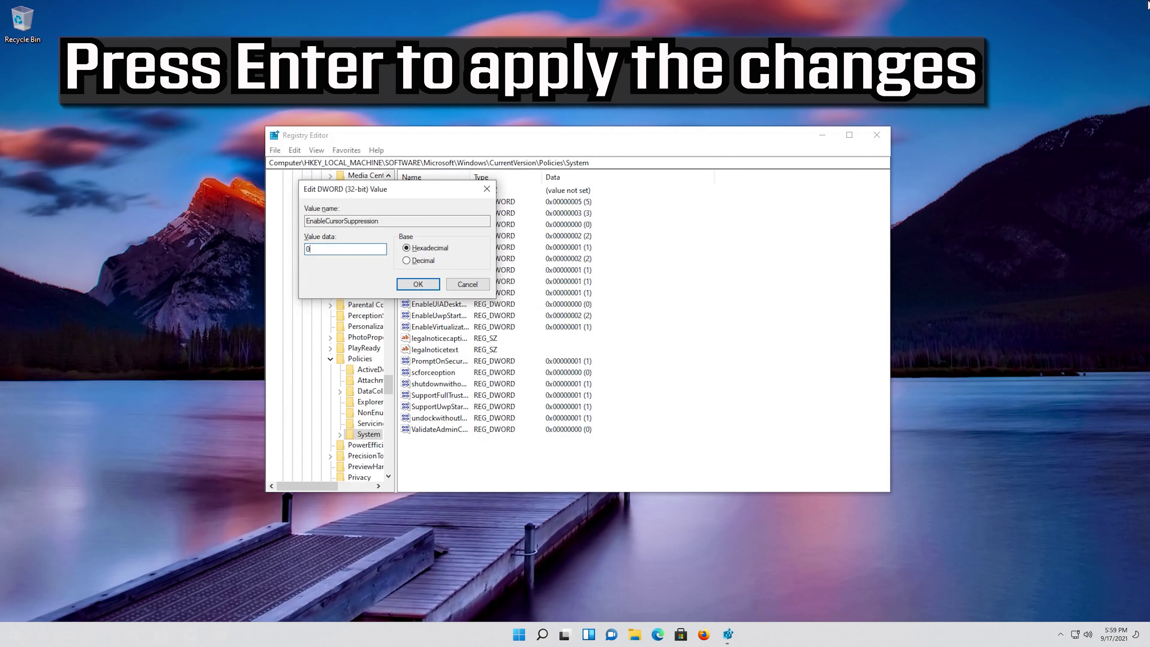
pyautogui.press('Return')
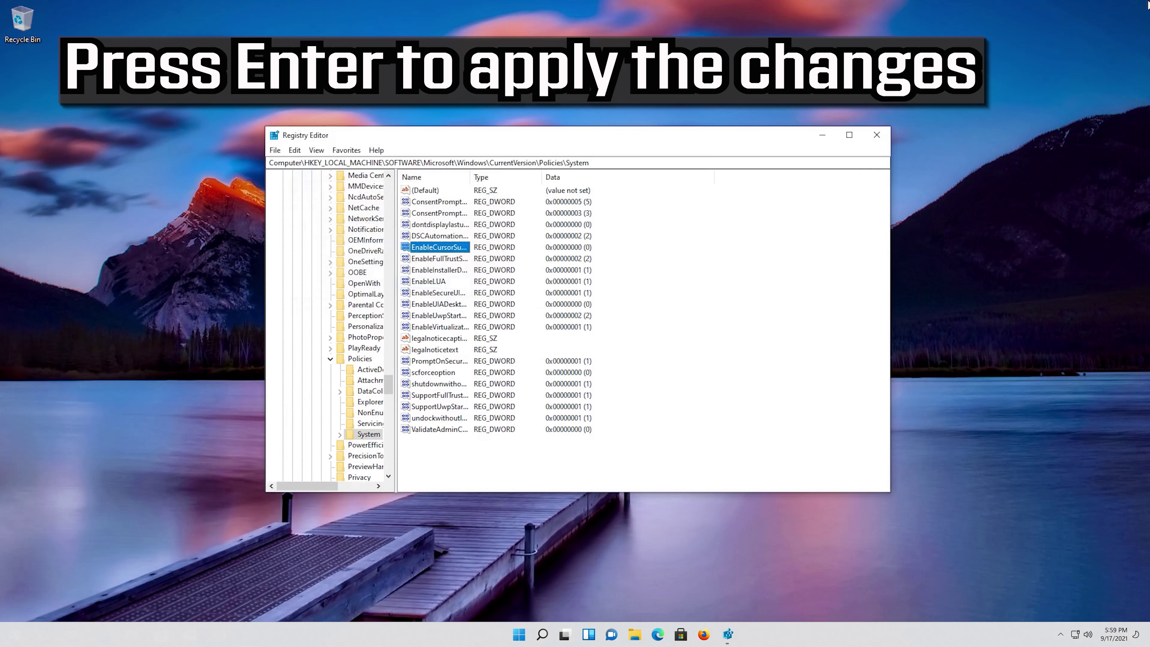
# Bring up the Ctrl+Alt+Del security screen and highlight Restart in its power options.
pyautogui.hotkey('ctrl', 'alt', 'Delete')
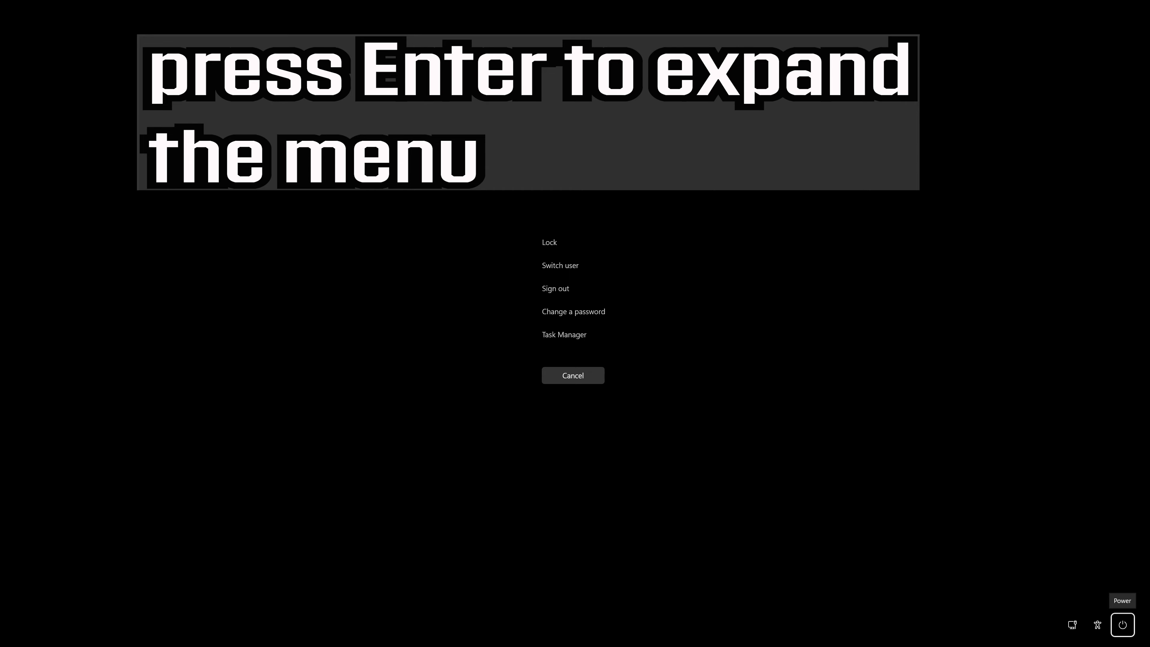
pyautogui.press('Return')
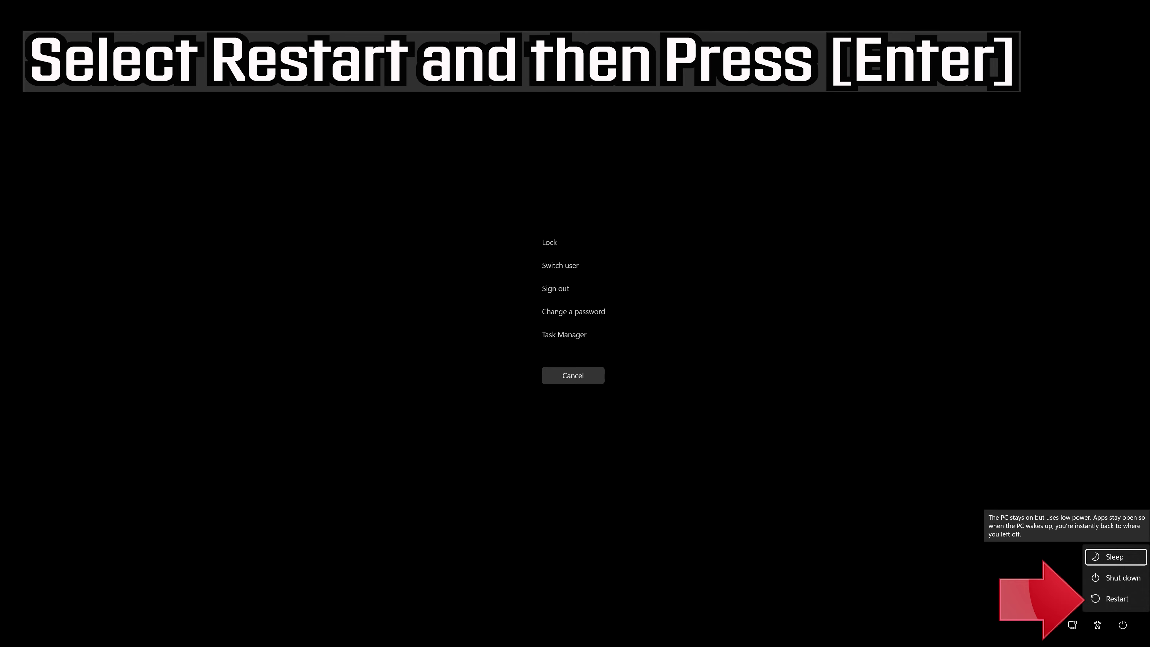
pyautogui.press('Down')
pyautogui.press('Down')
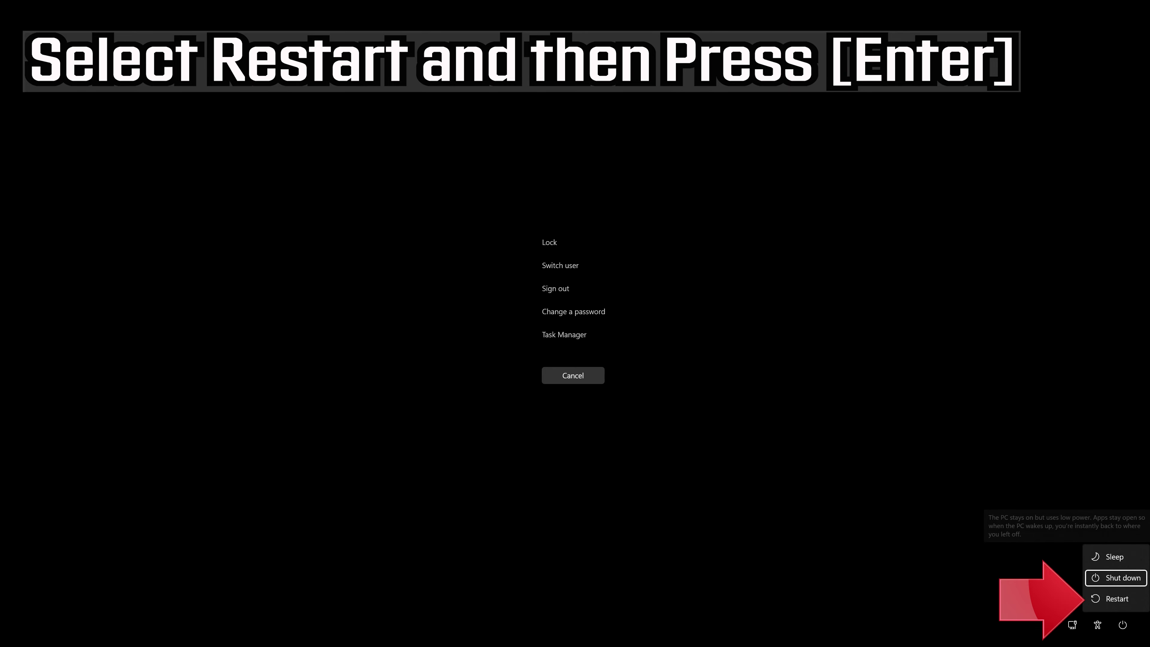